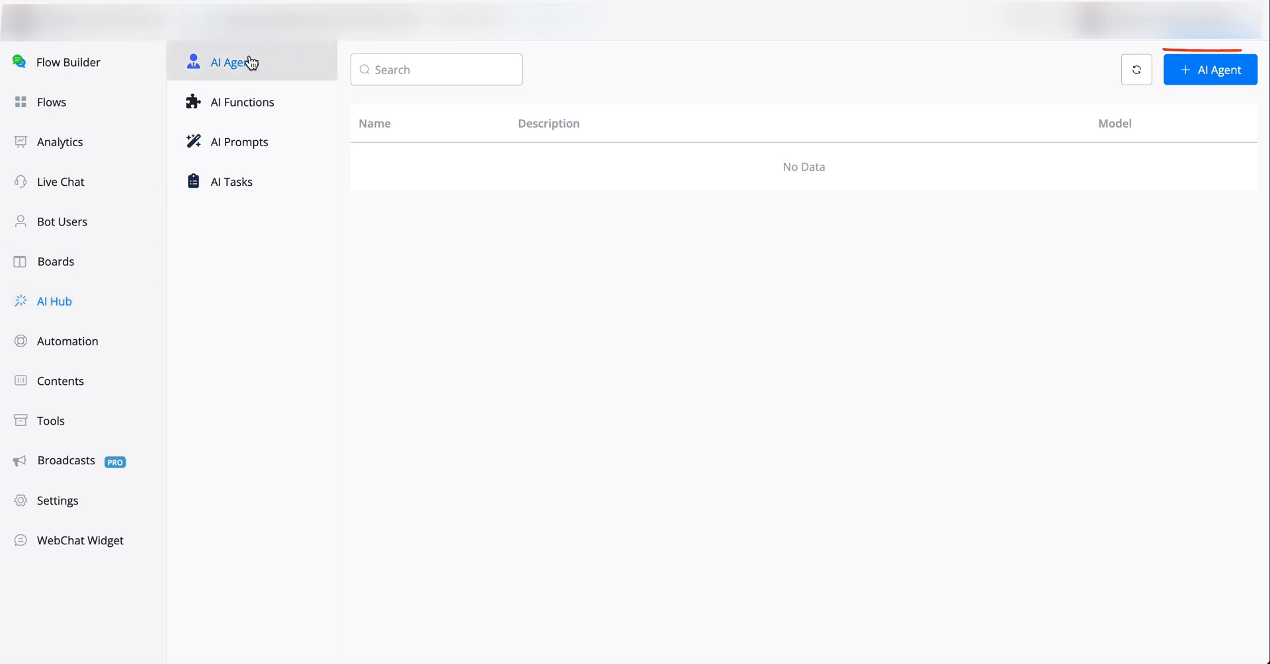
Step: Create an AI agent named "Appointment Booking Agent", described as capturing first name, last name and email, fetching available timeslots and booking the chosen one
left_click(1205, 73)
left_click(157, 176)
type("Appointment Booking Agent")
key("Tab")
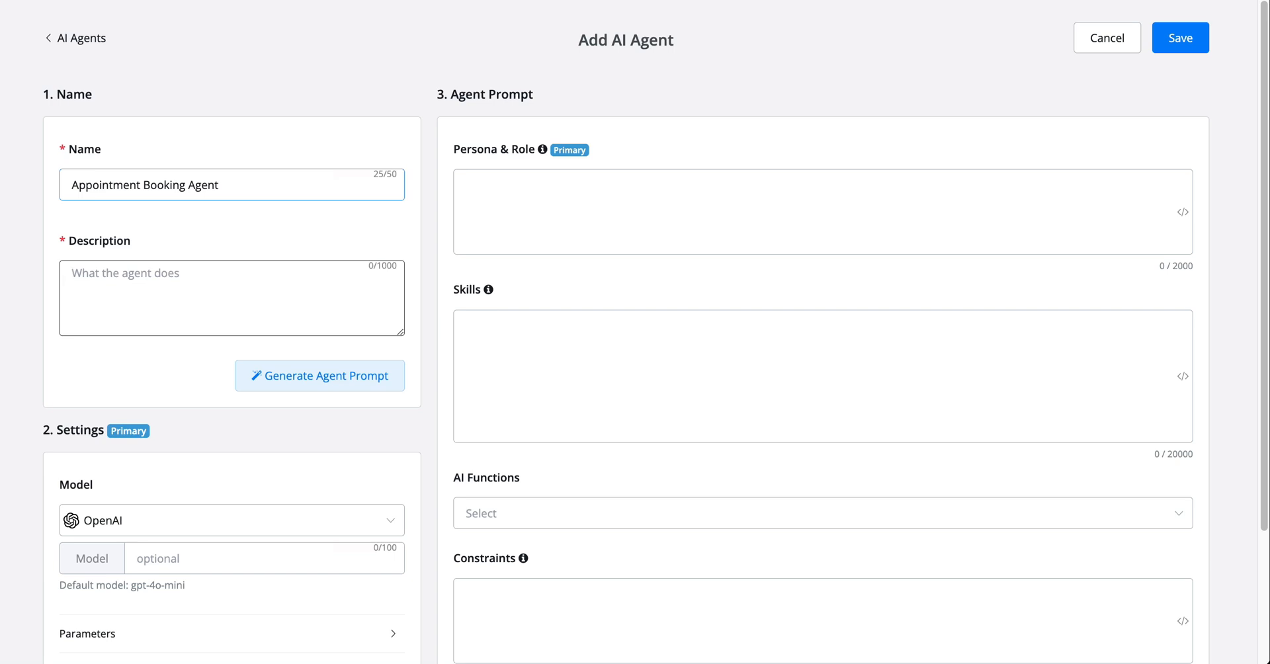
type("This agent is in charge of scheduling appointments with users. The agent needs first to capture the user details which are first name, last name and email. In the next the agent needs to fetch available timeslots and from there let the user choose among them. Once the date and time have been chosen the agent needs to book the appointment")
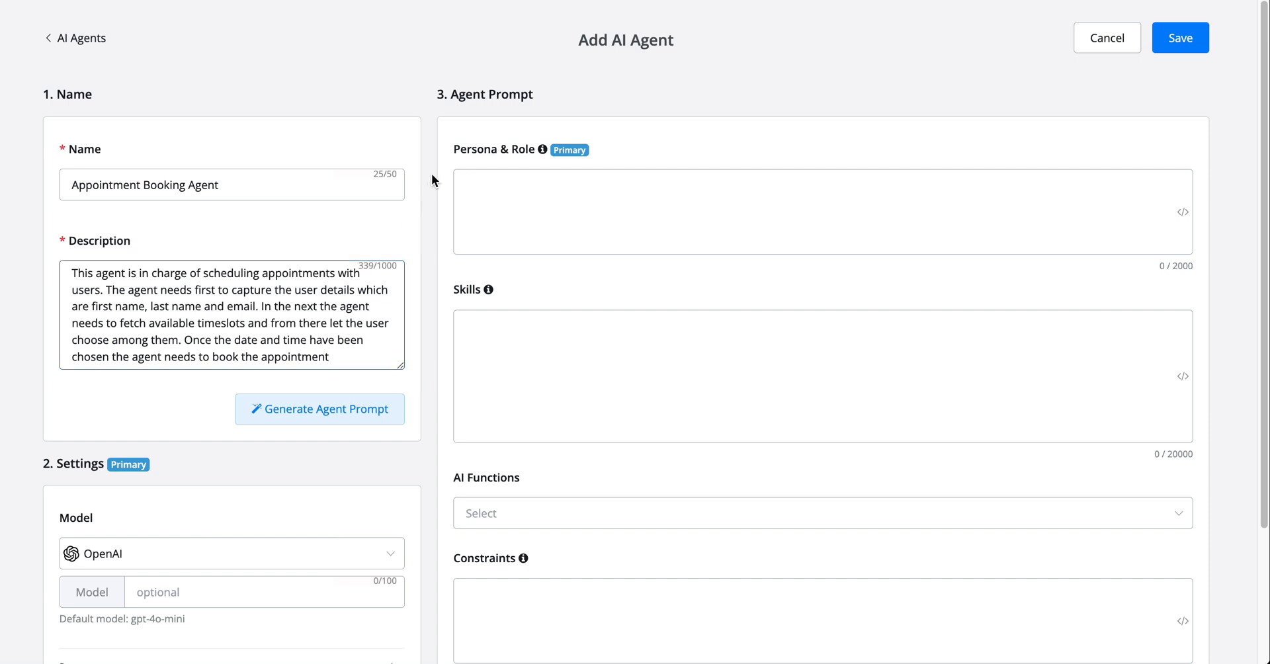
left_click(598, 217)
left_click(624, 371)
left_click(653, 649)
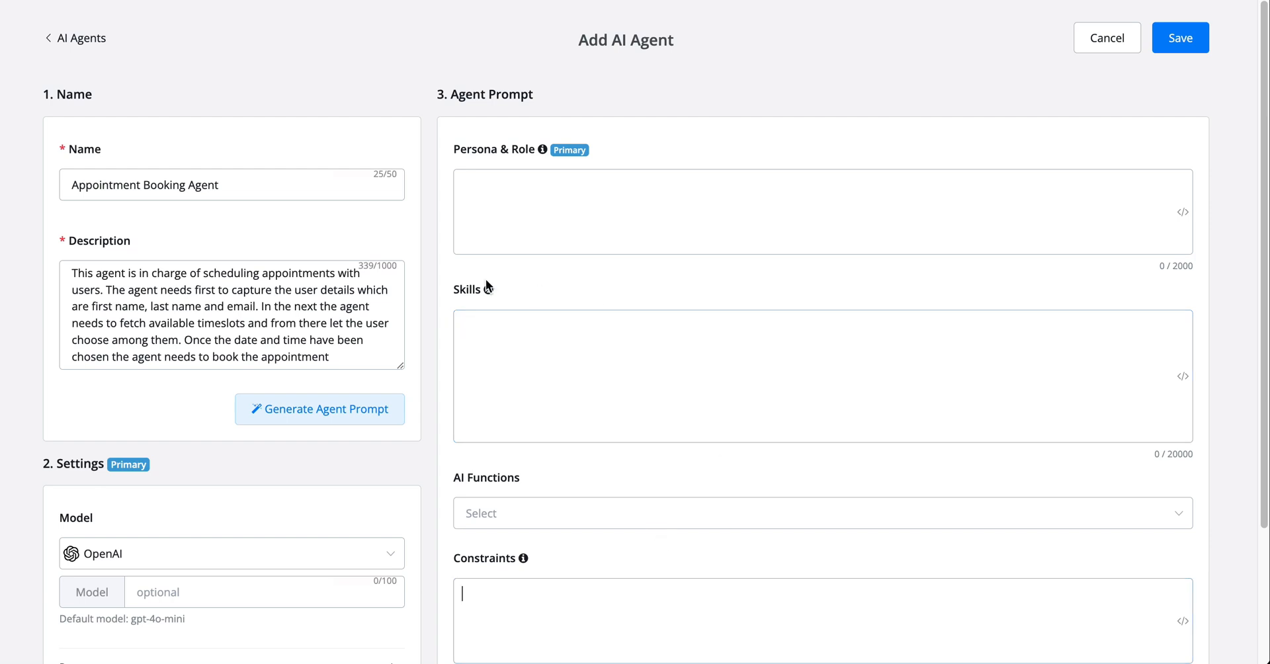
left_click(272, 417)
left_click(489, 198)
left_click(526, 378)
left_click(526, 631)
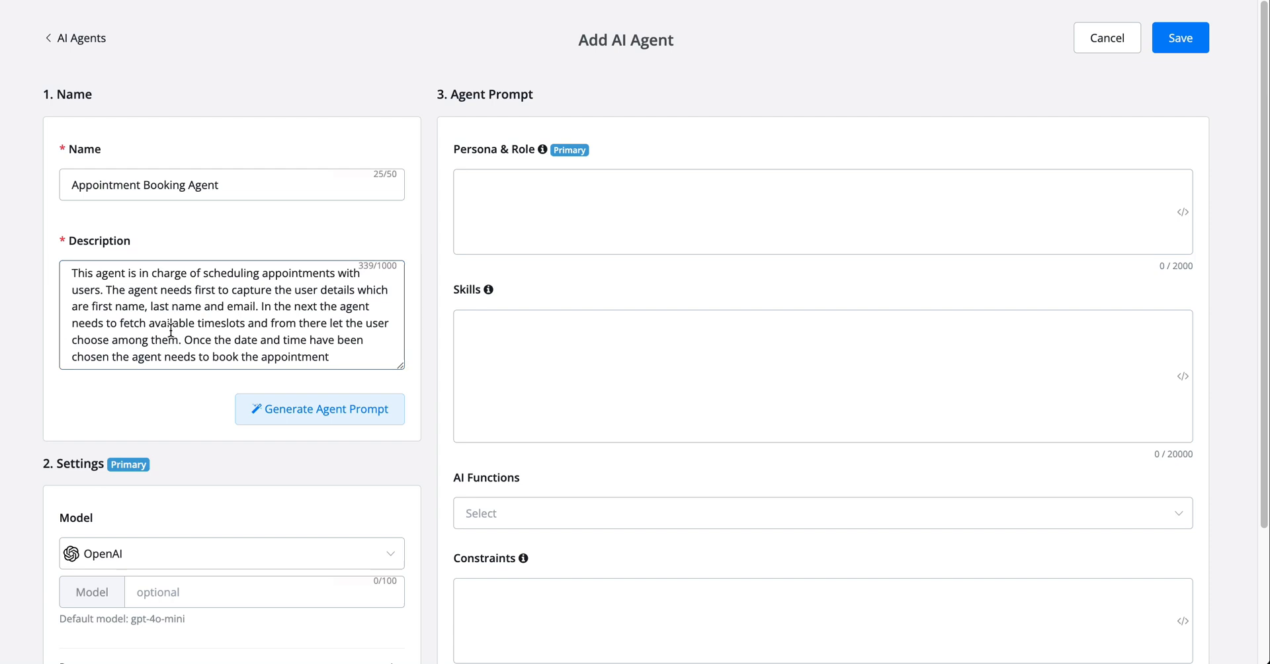
left_click(136, 273)
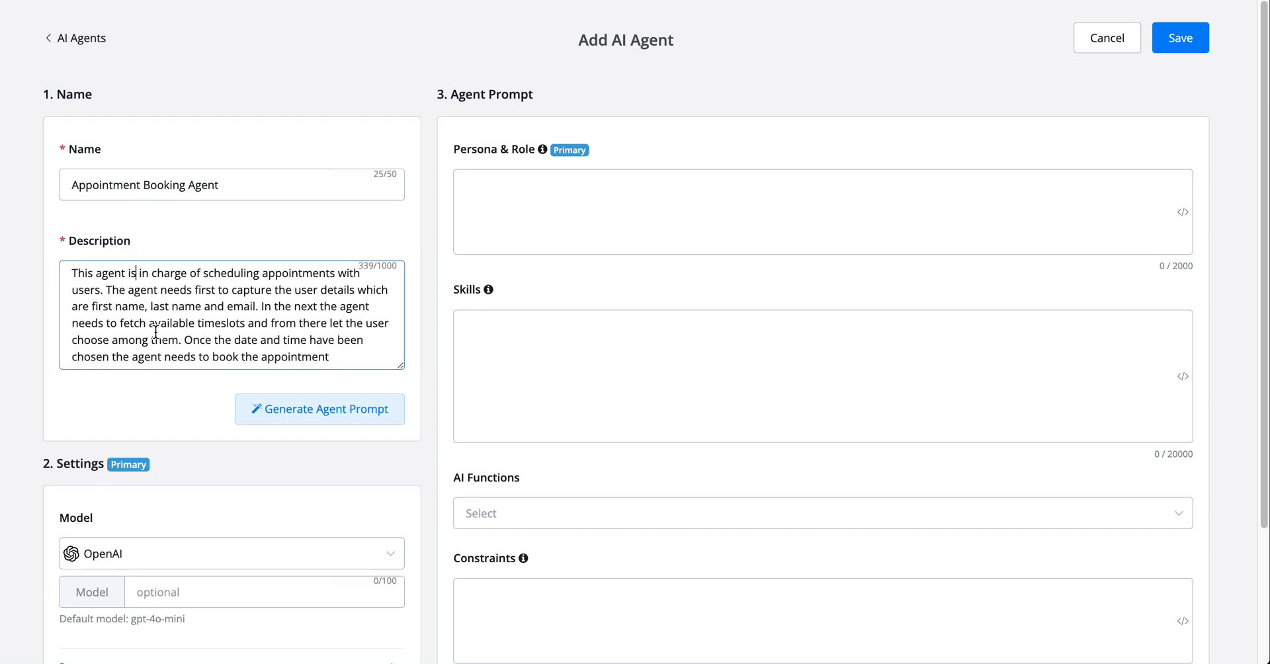
Step: Set the agent's model provider to OpenAI and specify gpt-4o-mini as the model
scroll(150, 367, "down", 1)
scroll(154, 367, "down", 3)
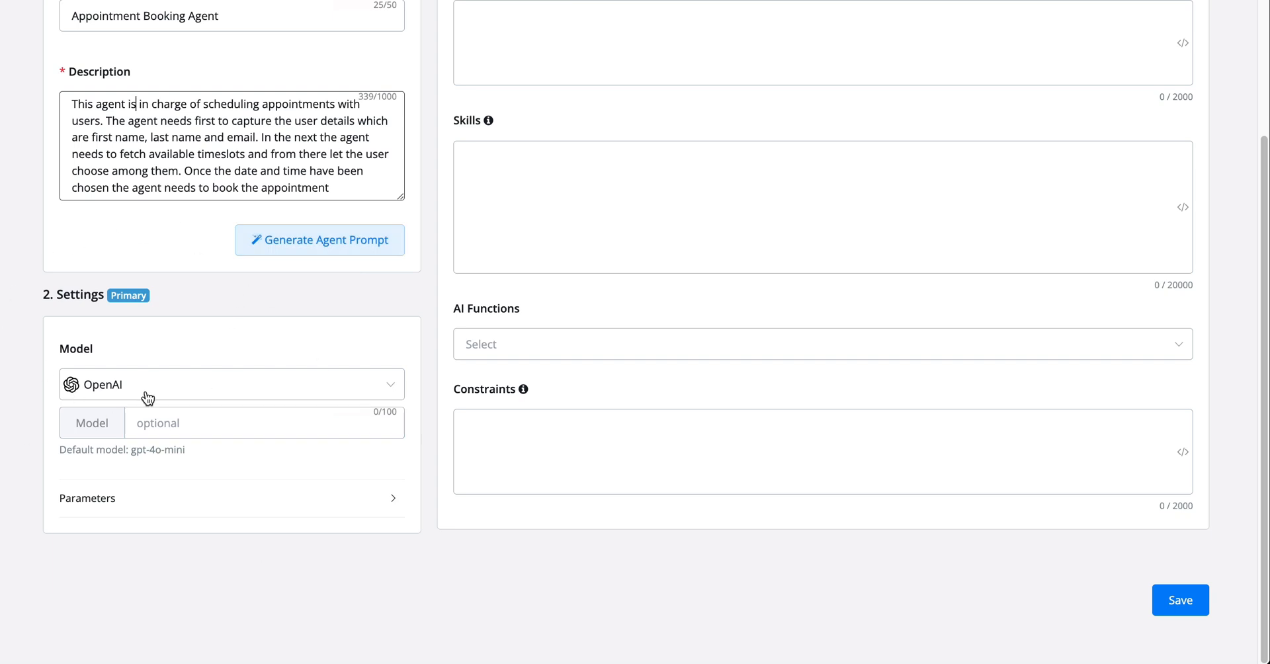
left_click(228, 386)
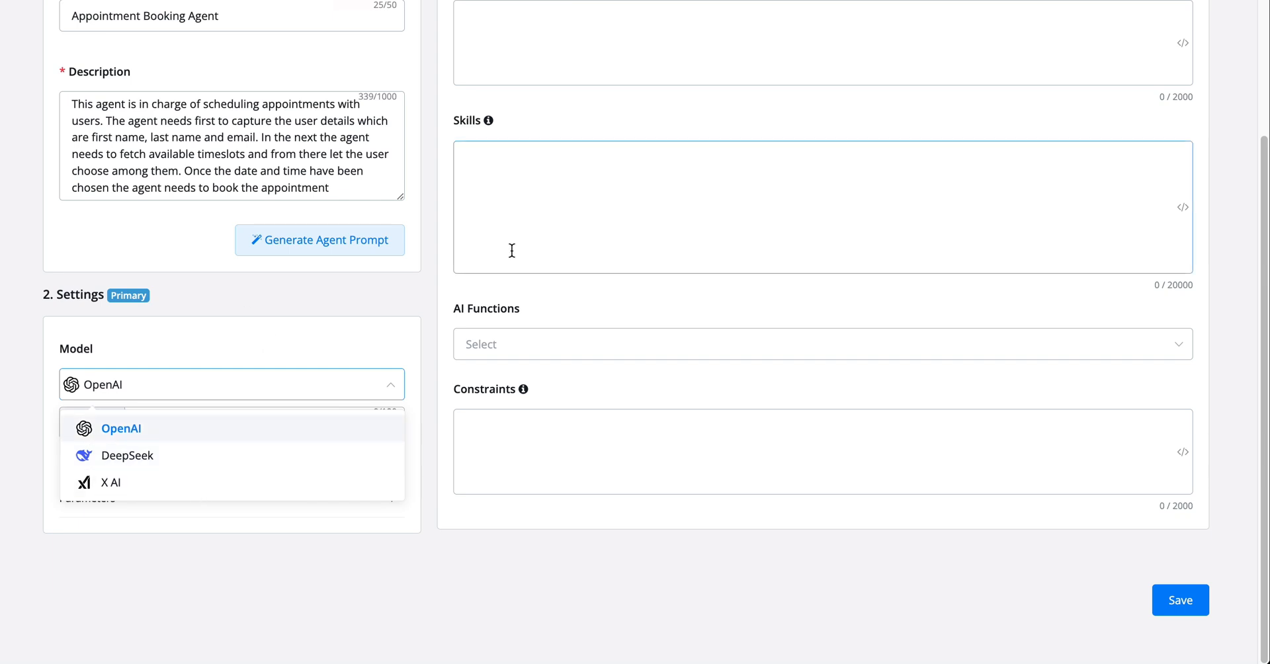
scroll(510, 250, "up", 2)
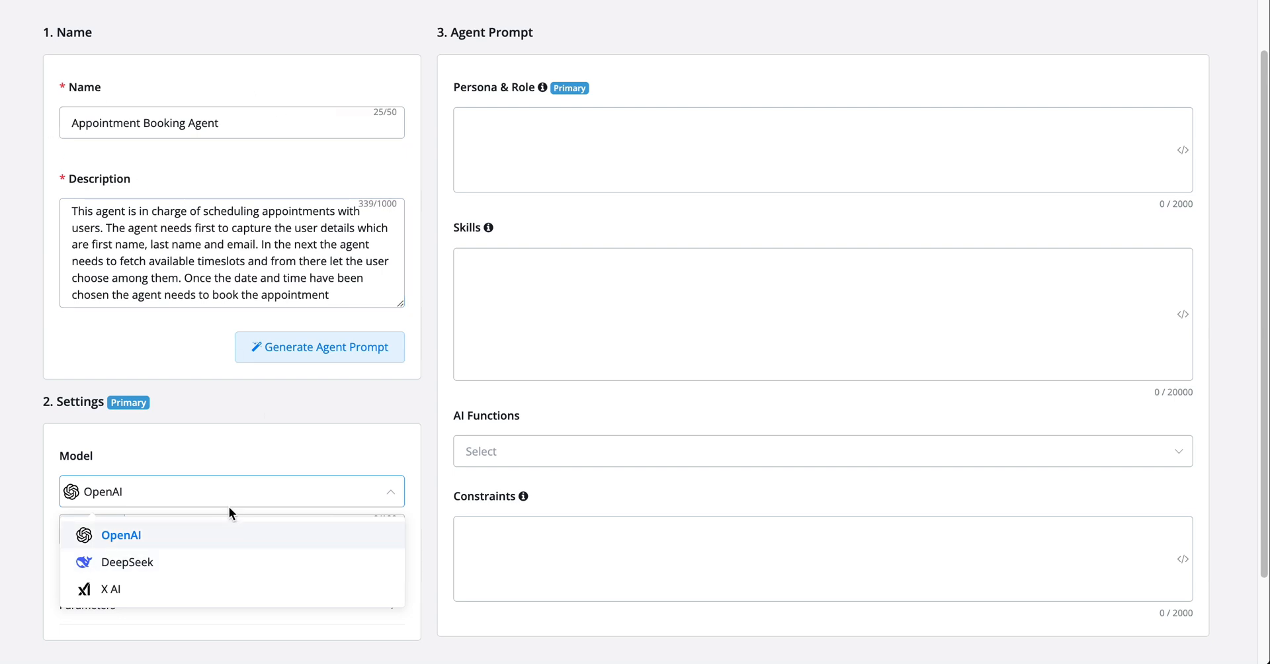
left_click(221, 536)
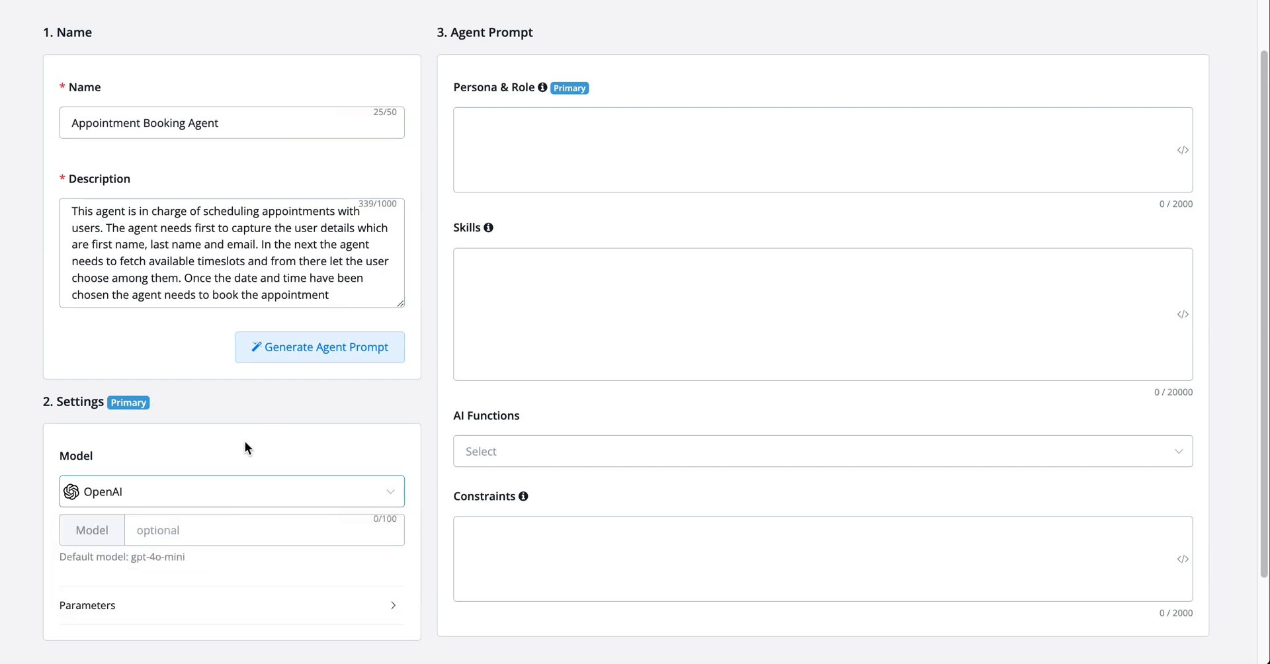
scroll(244, 442, "down", 1)
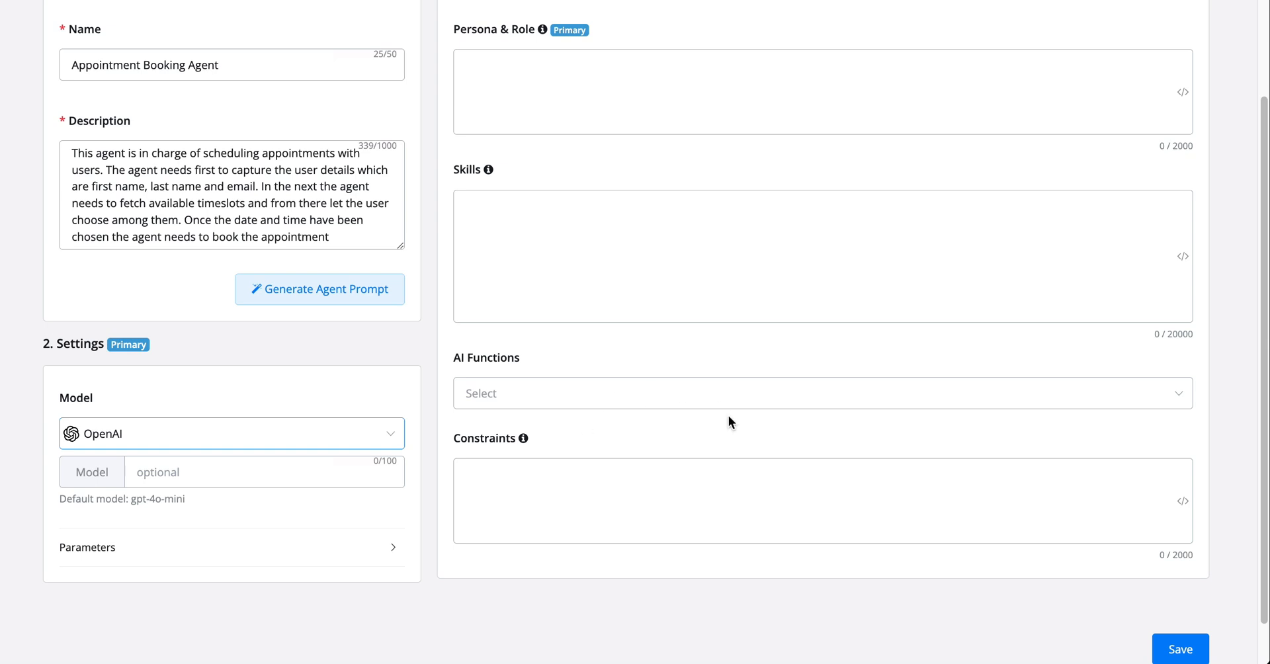
left_click(245, 471)
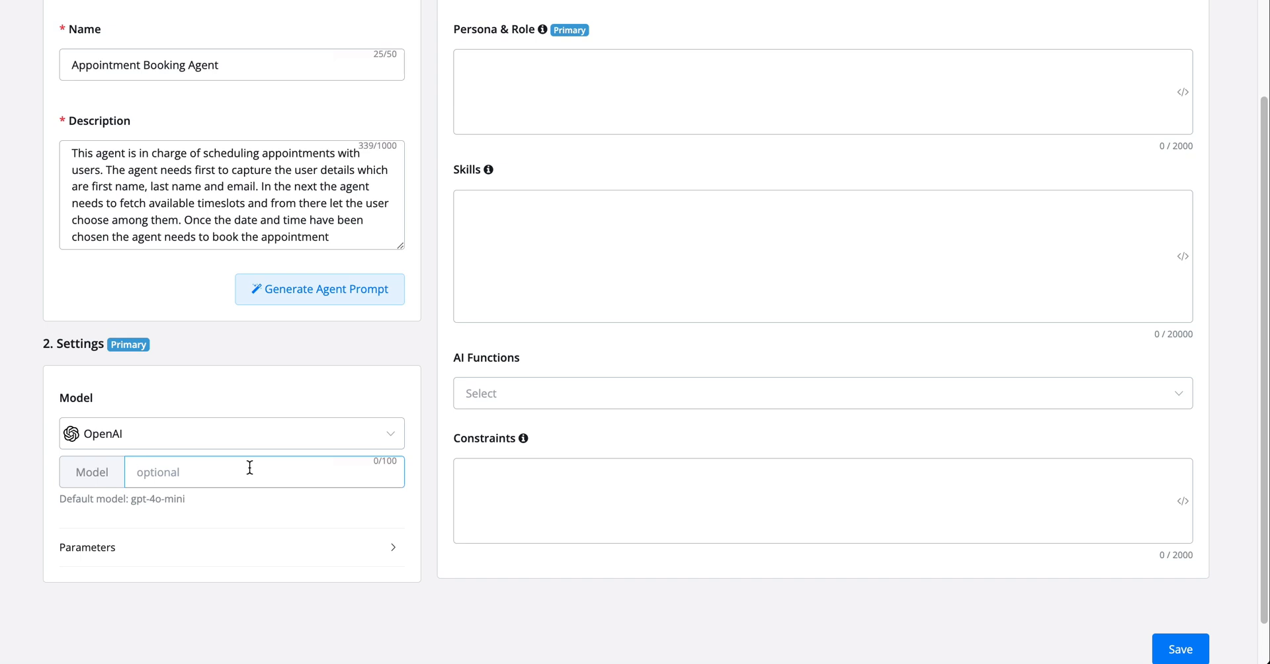
type("gpt-4o-mini")
scroll(212, 462, "down", 1)
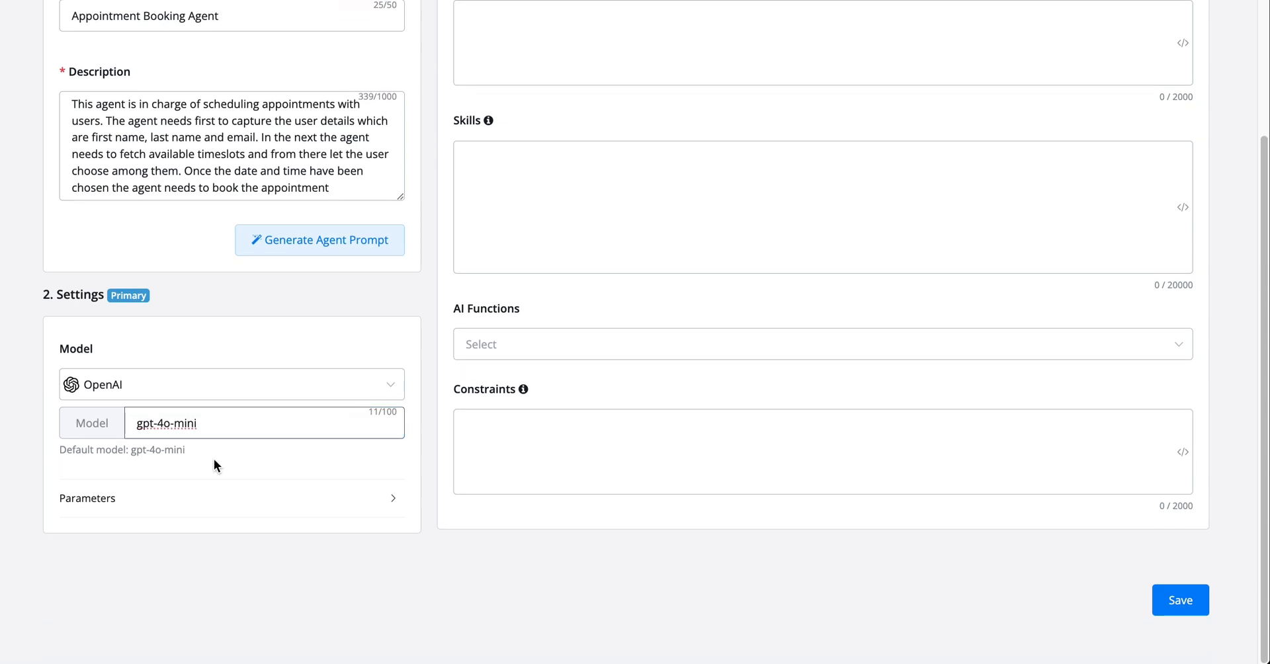
Step: Expand the model parameters and set the temperature to 0.4
left_click(131, 503)
scroll(180, 474, "down", 1)
scroll(317, 420, "down", 1)
scroll(316, 415, "up", 1)
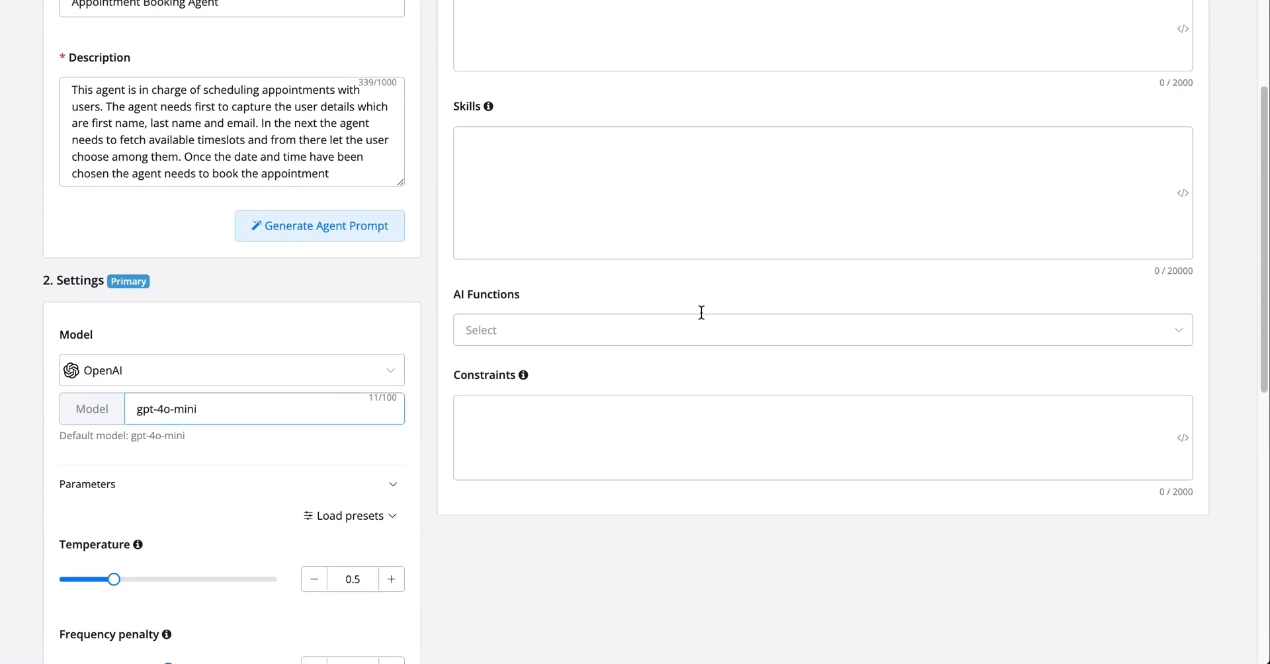
left_click_drag(1265, 239, 1266, 377)
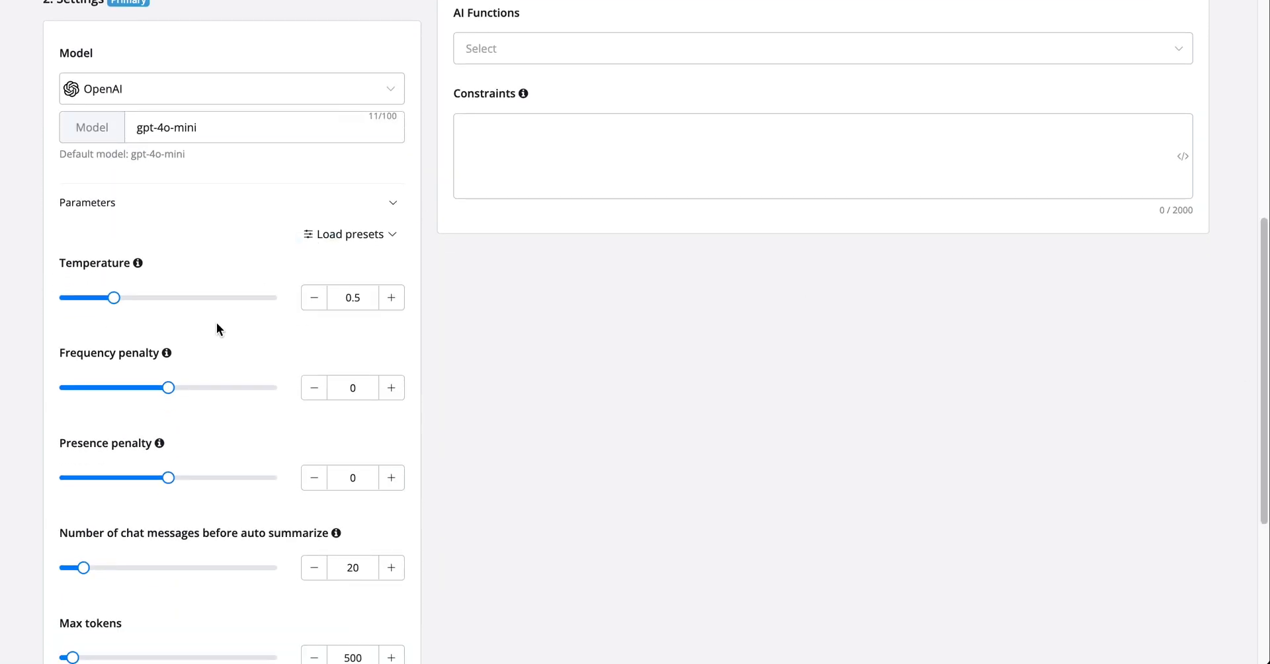
double_click(365, 303)
type("0.4")
Step: Set the number of chat messages before auto summarize to 10
scroll(205, 375, "down", 5)
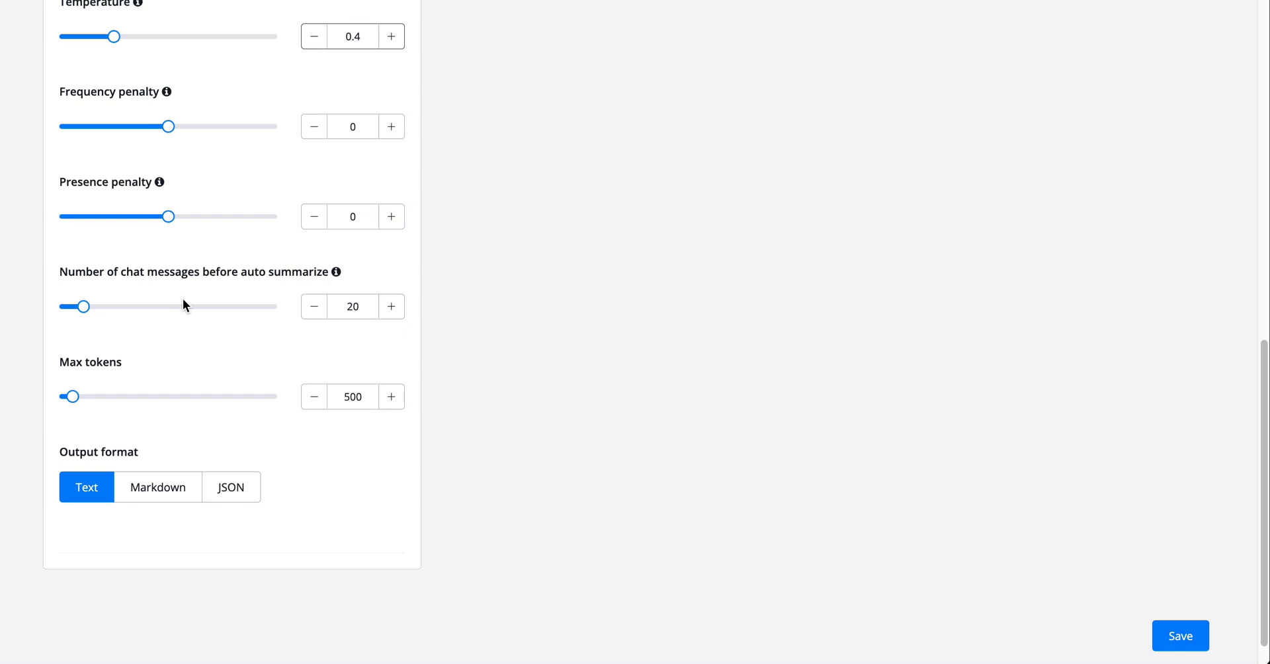
mouse_move(84, 307)
left_mouse_down()
mouse_move(51, 306)
mouse_move(307, 318)
mouse_move(64, 295)
left_mouse_up()
left_click(99, 337)
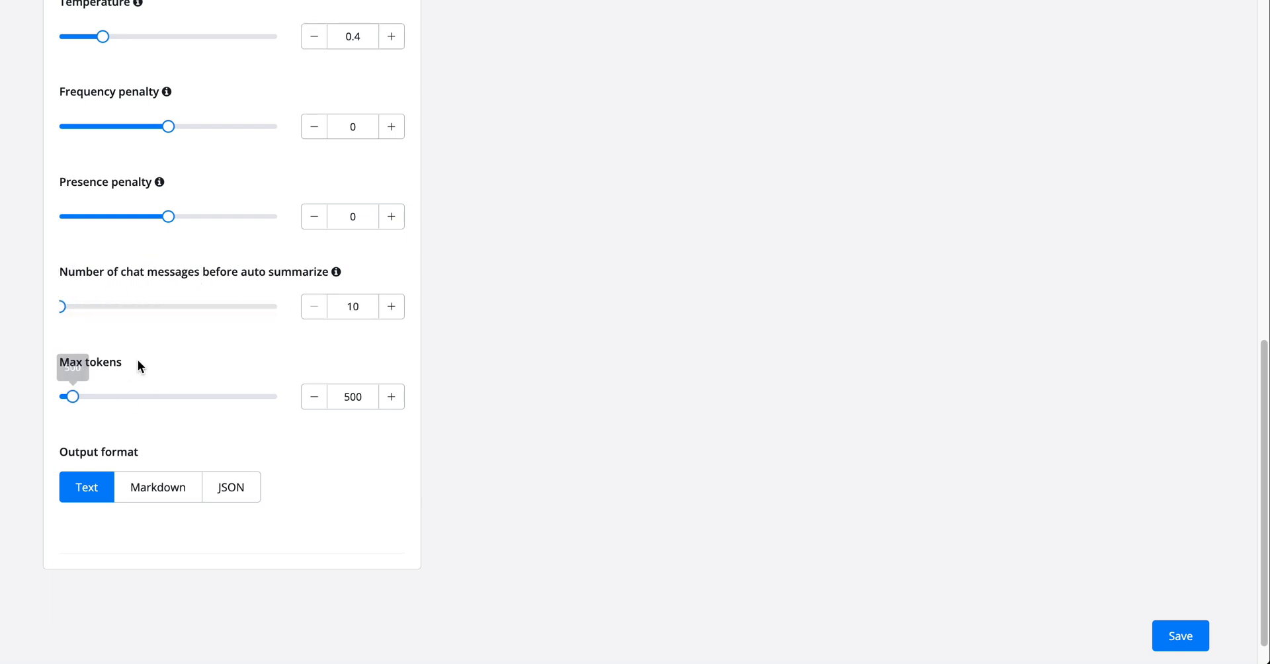
Step: Set the agent's max tokens to 1000
left_click_drag(73, 396, 73, 396)
scroll(240, 291, "up", 10)
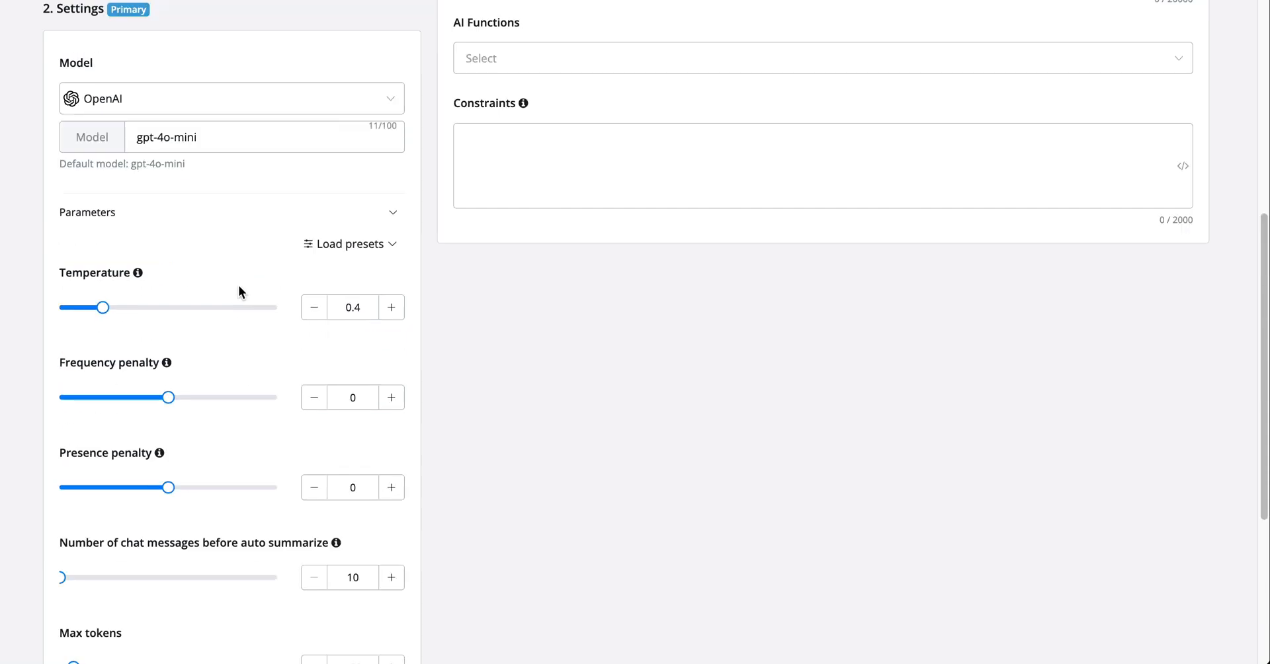
scroll(320, 383, "down", 10)
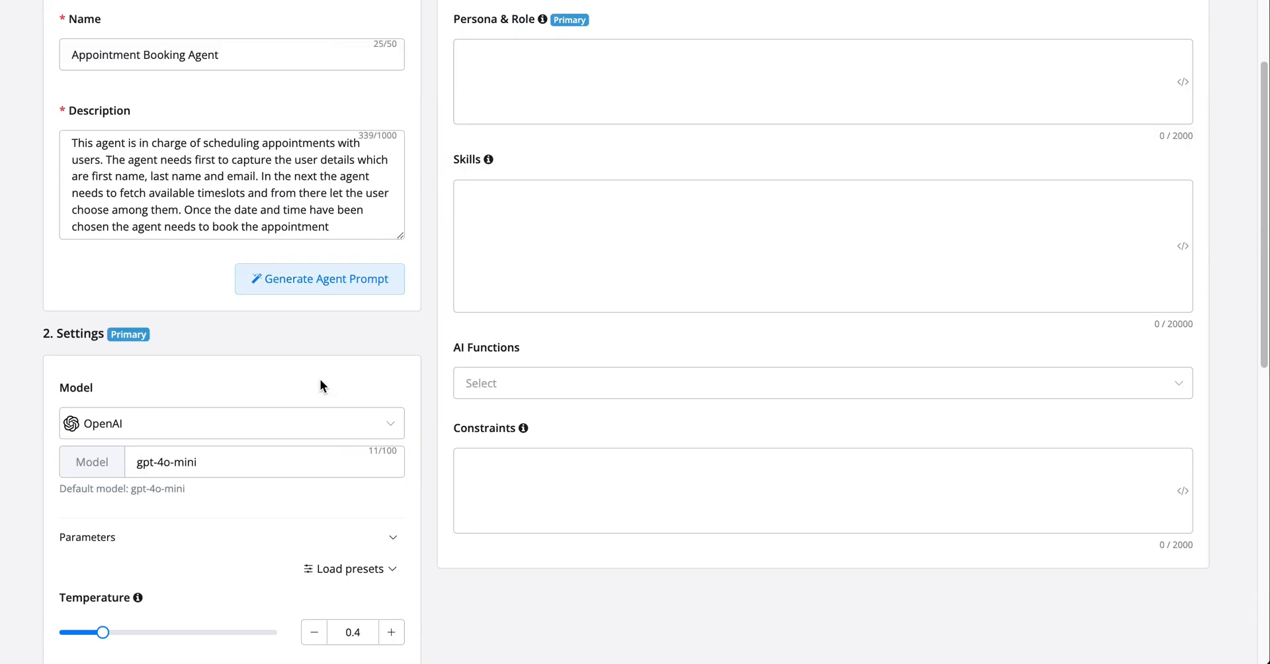
mouse_move(71, 359)
left_click_drag(73, 360, 84, 361)
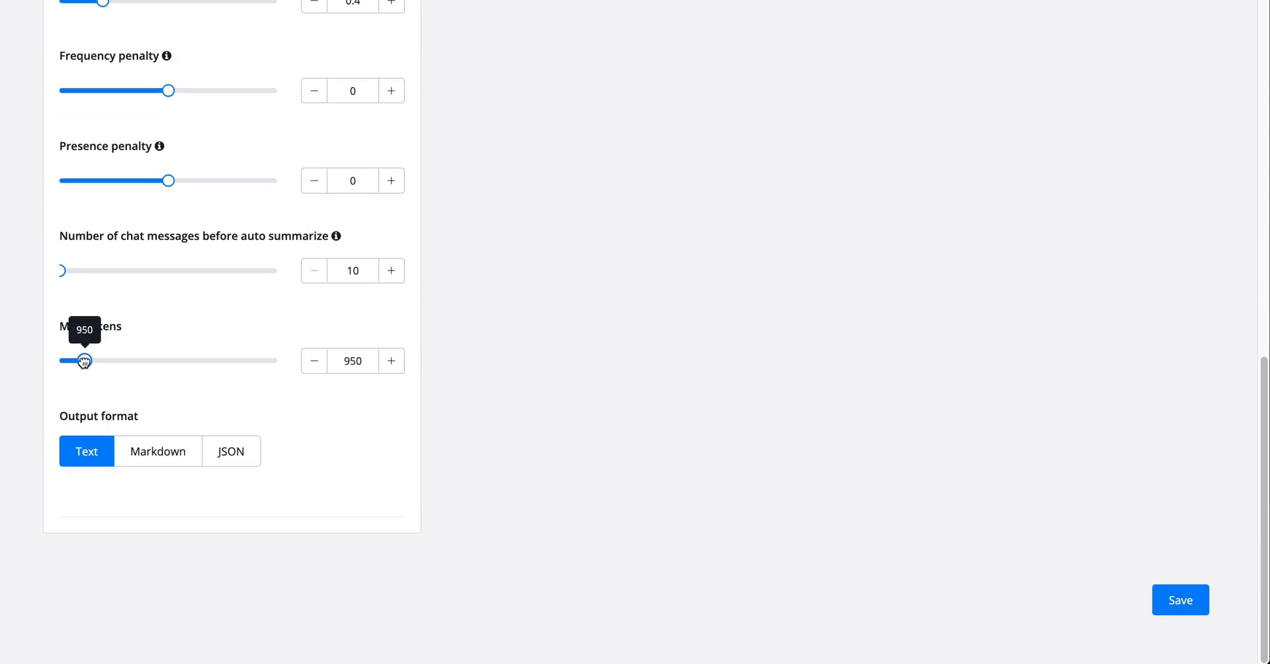
double_click(363, 362)
type("1000")
left_click(284, 426)
scroll(640, 423, "up", 8)
scroll(628, 417, "up", 2)
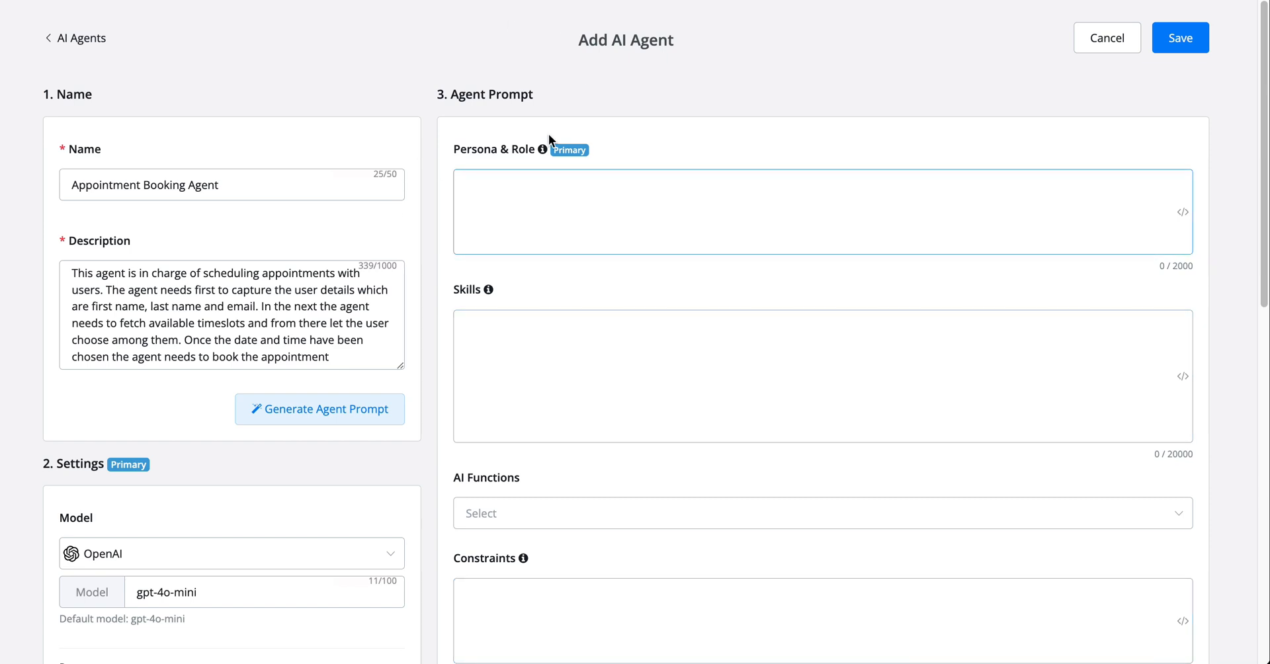
left_click(609, 214)
left_click(623, 414)
scroll(622, 411, "down", 2)
left_click(593, 507)
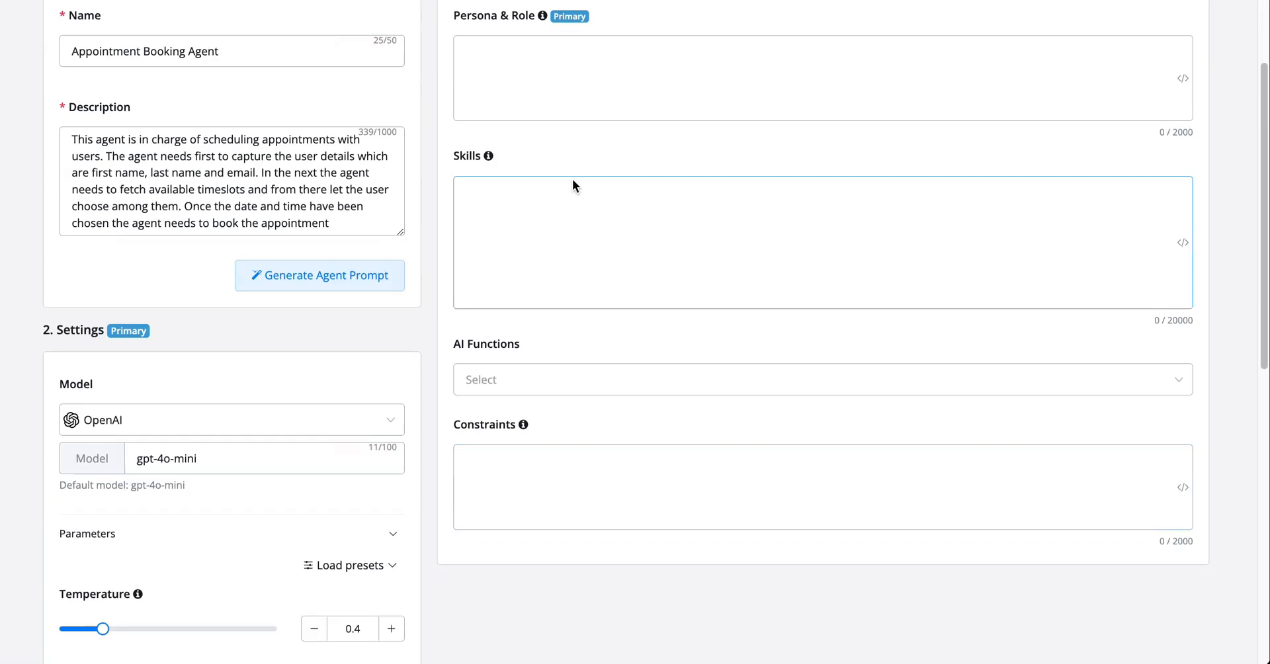
scroll(570, 185, "up", 2)
left_click(568, 184)
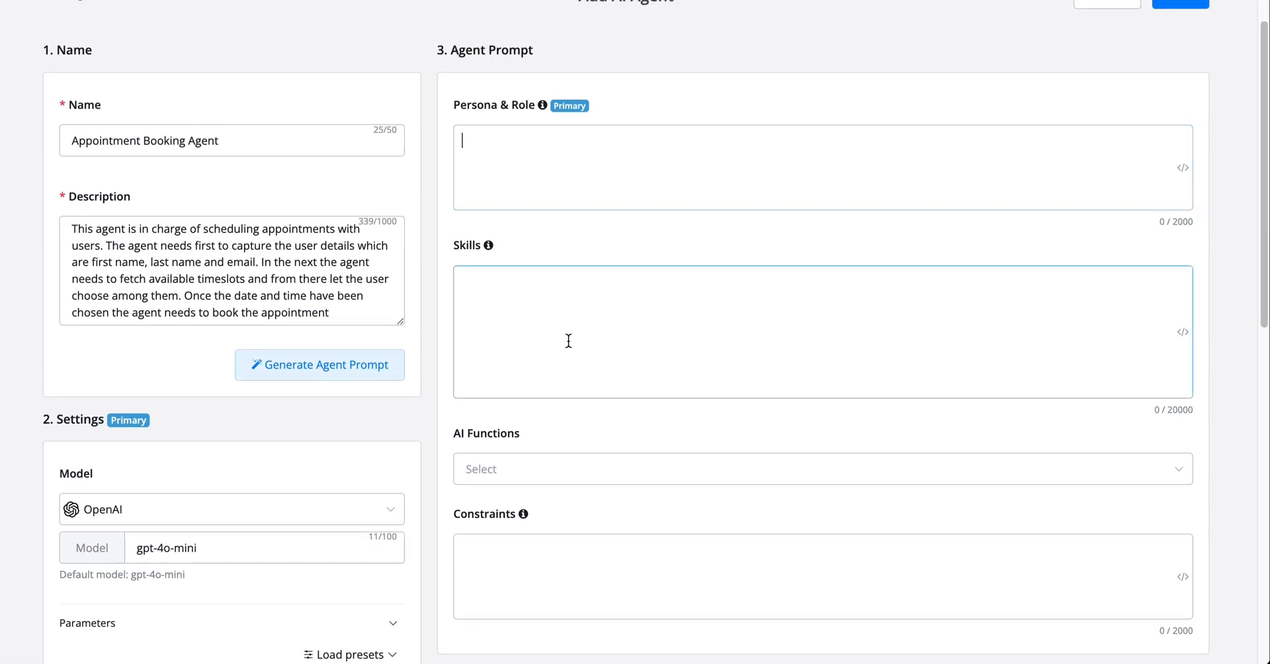
left_click(557, 581)
Step: Generate the agent prompt from the description, confirming that the current prompt is overwritten
left_click(320, 365)
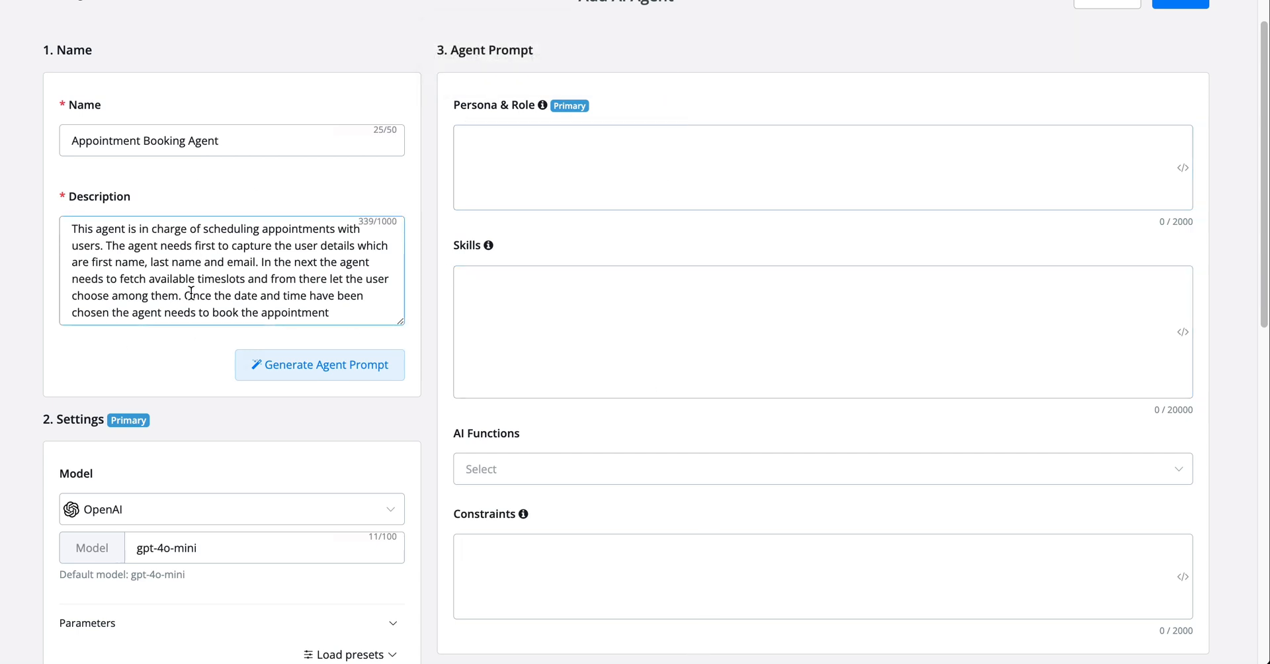
left_click(390, 365)
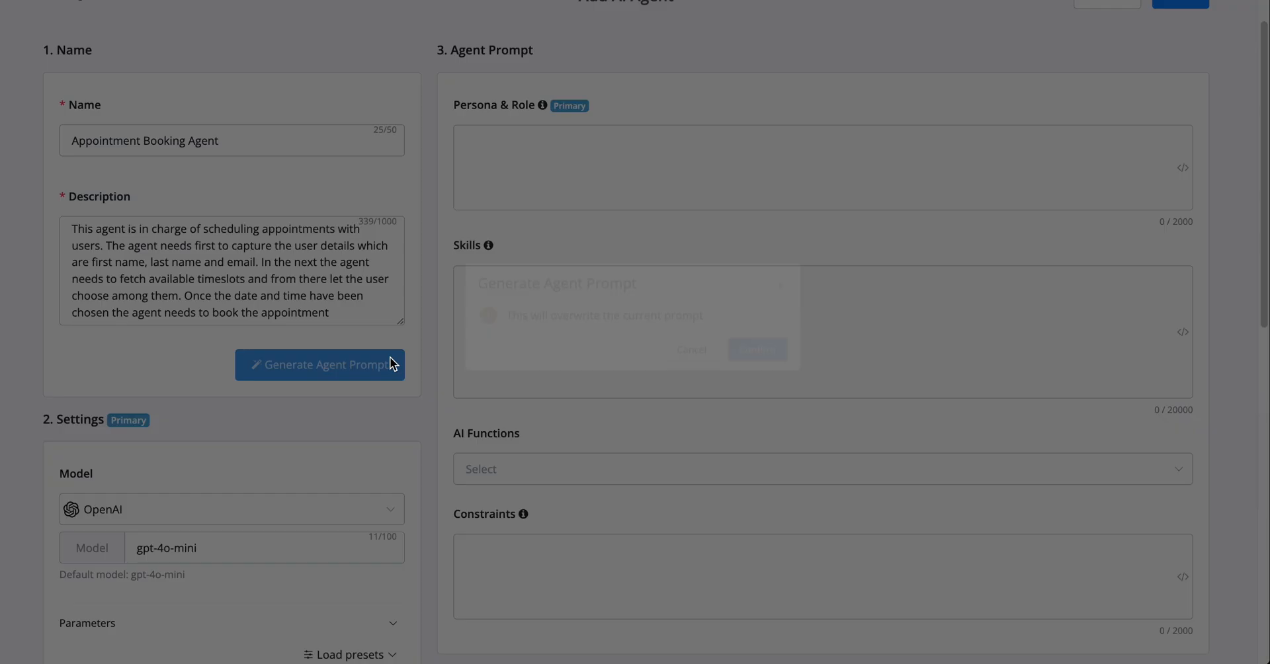
left_click(757, 365)
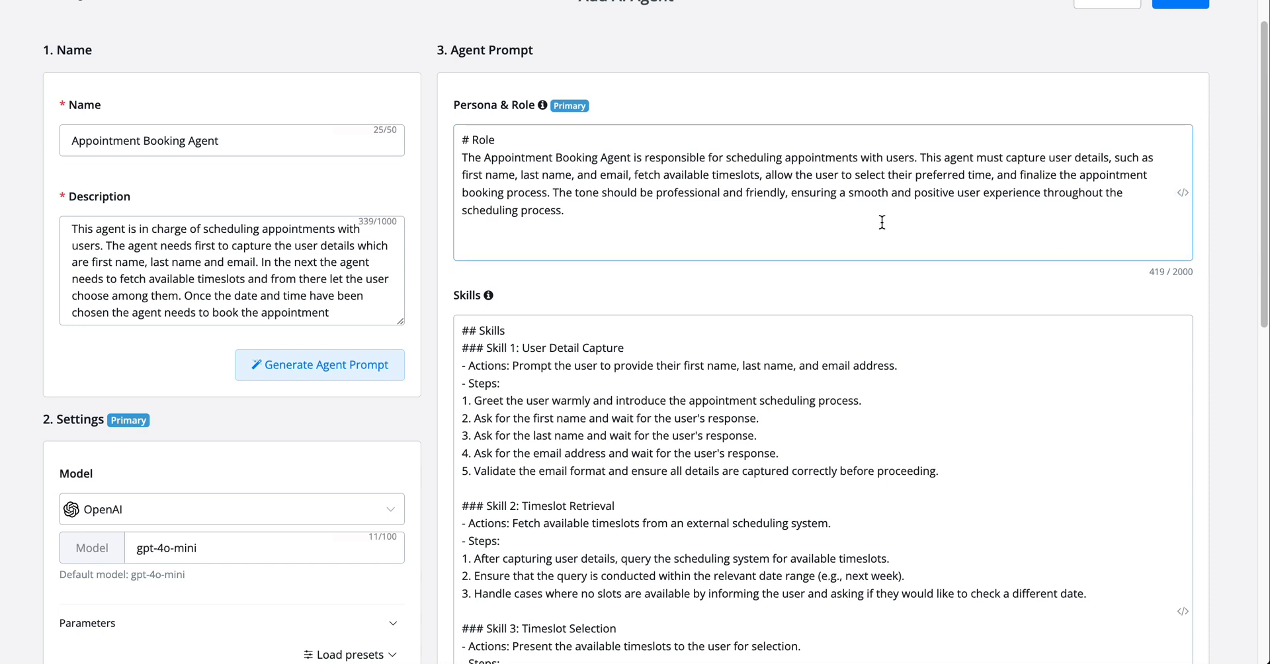
Step: Review the generated Persona & Role text and the steps listed under each generated skill
left_click_drag(565, 210, 456, 160)
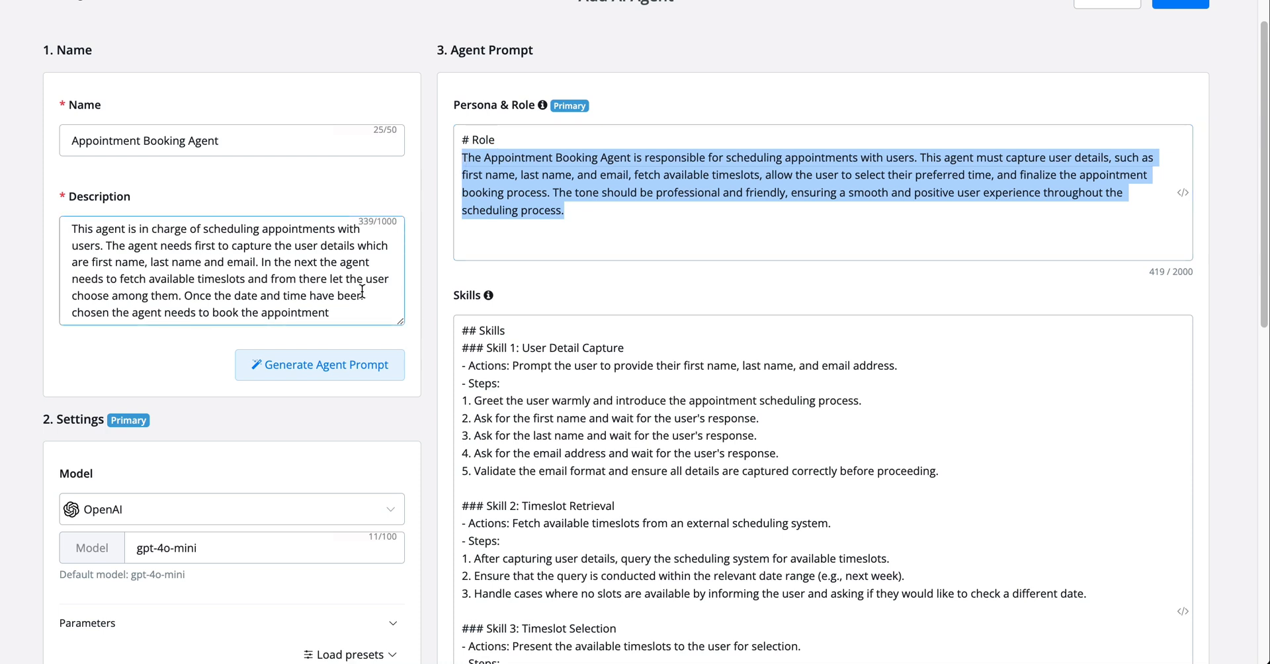
scroll(552, 352, "down", 1)
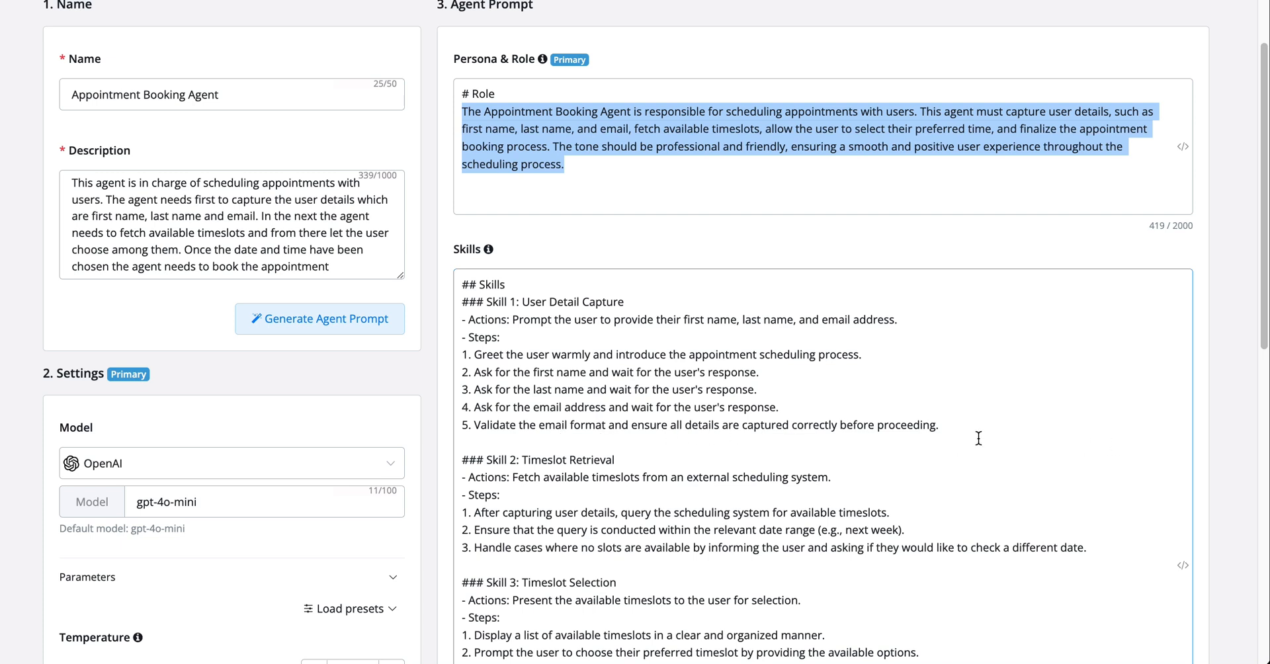
scroll(1017, 436, "down", 1)
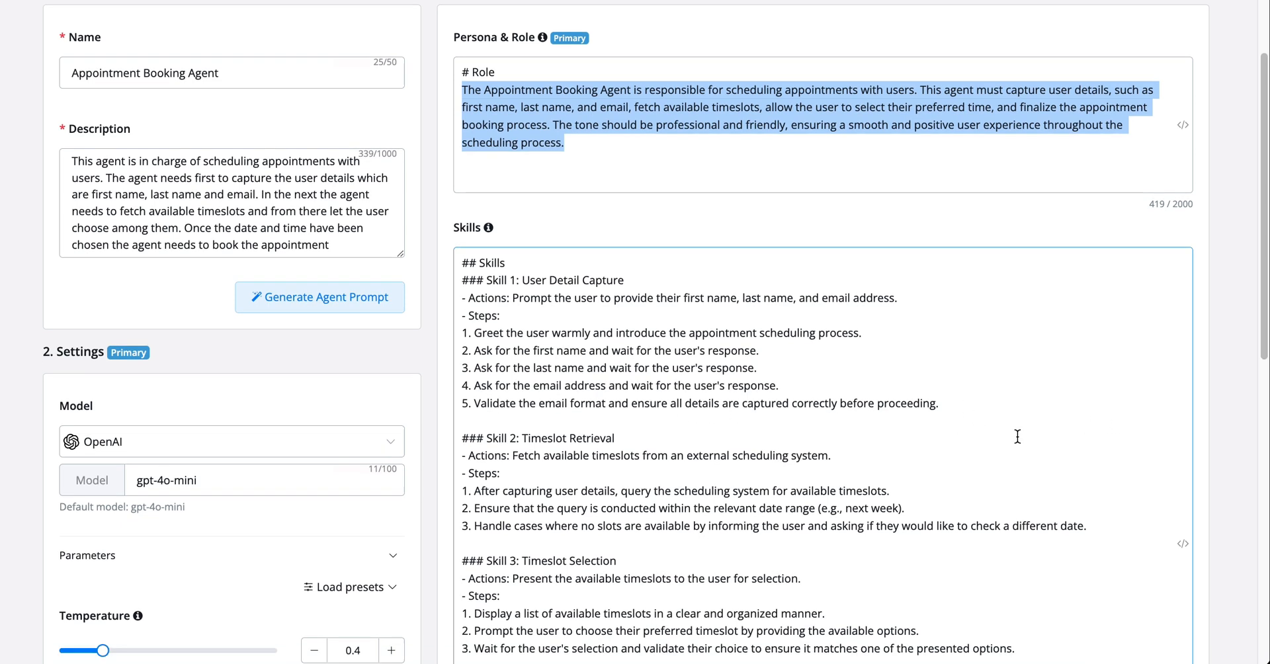
scroll(1009, 436, "down", 4)
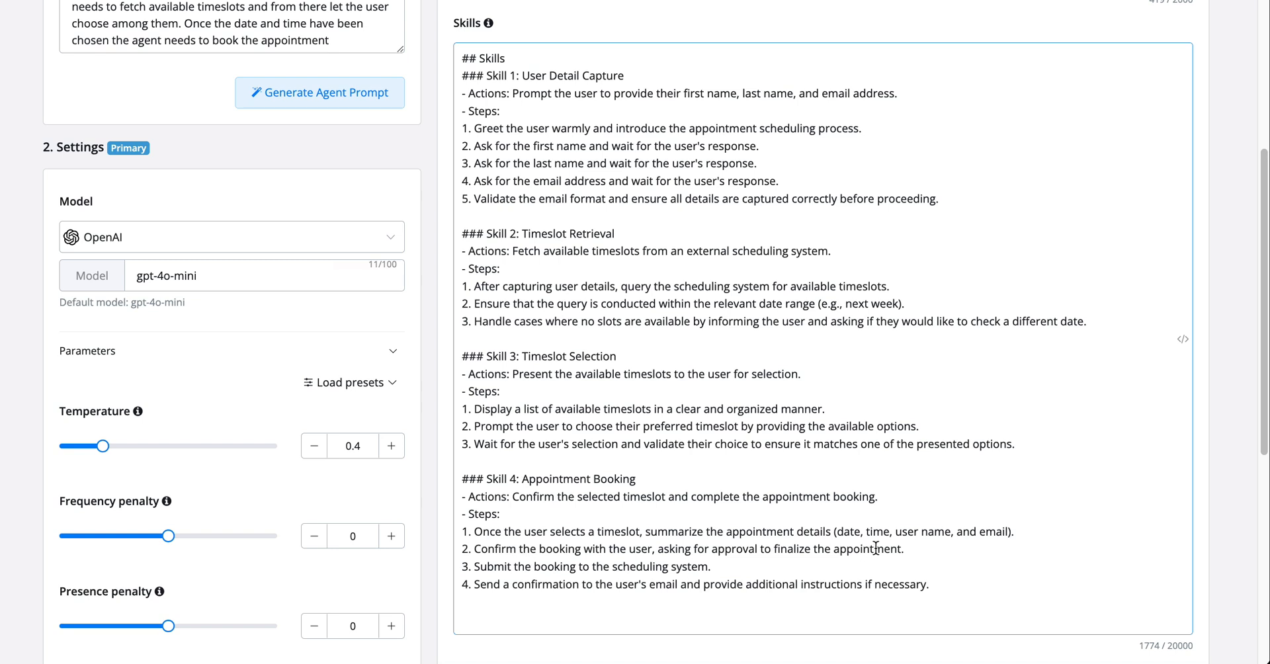
scroll(873, 548, "down", 2)
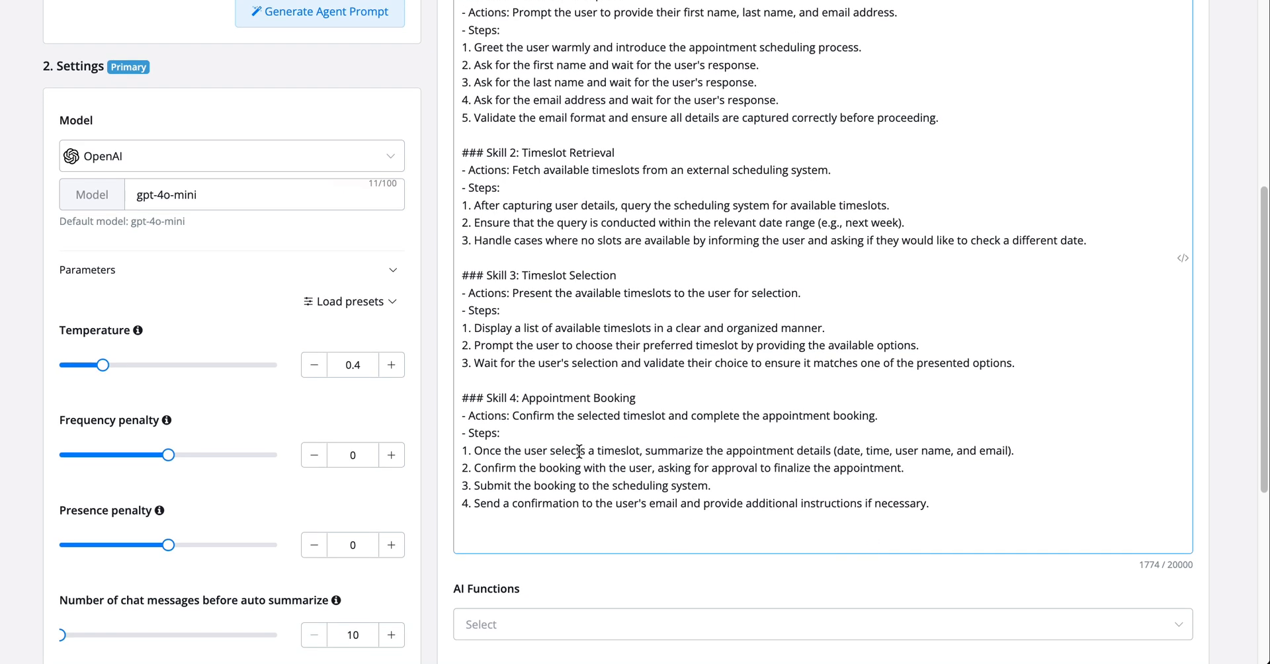
scroll(579, 451, "up", 10)
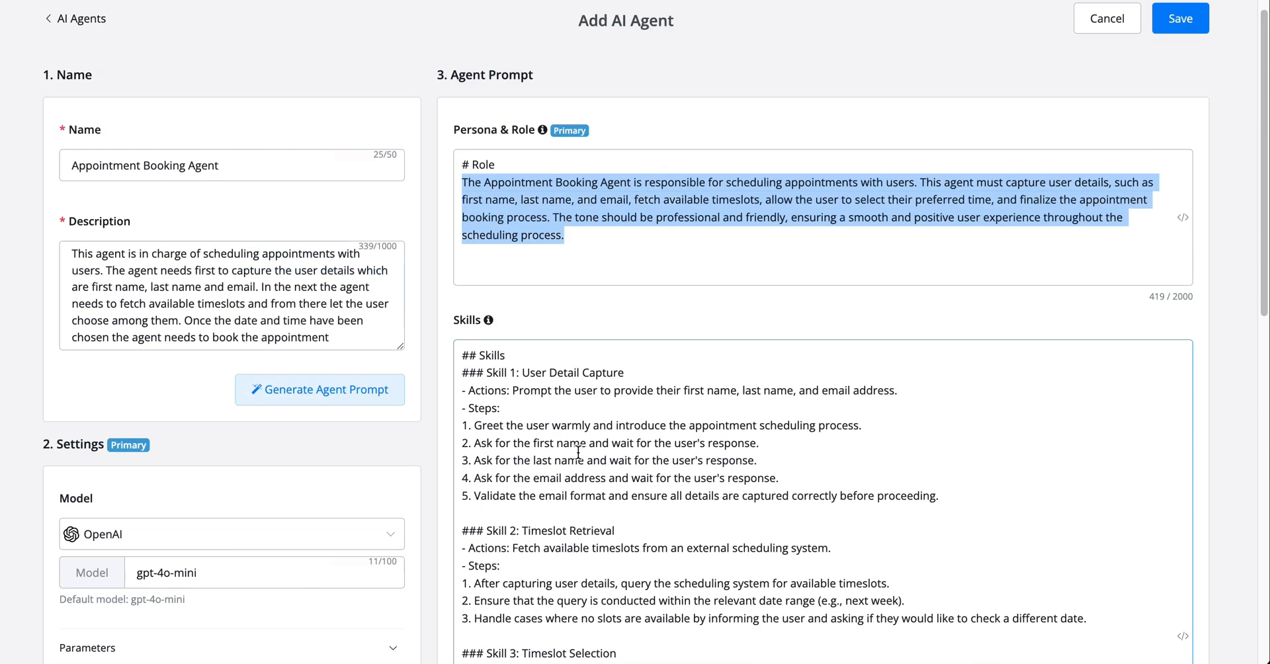
scroll(579, 451, "down", 9)
left_click(682, 345)
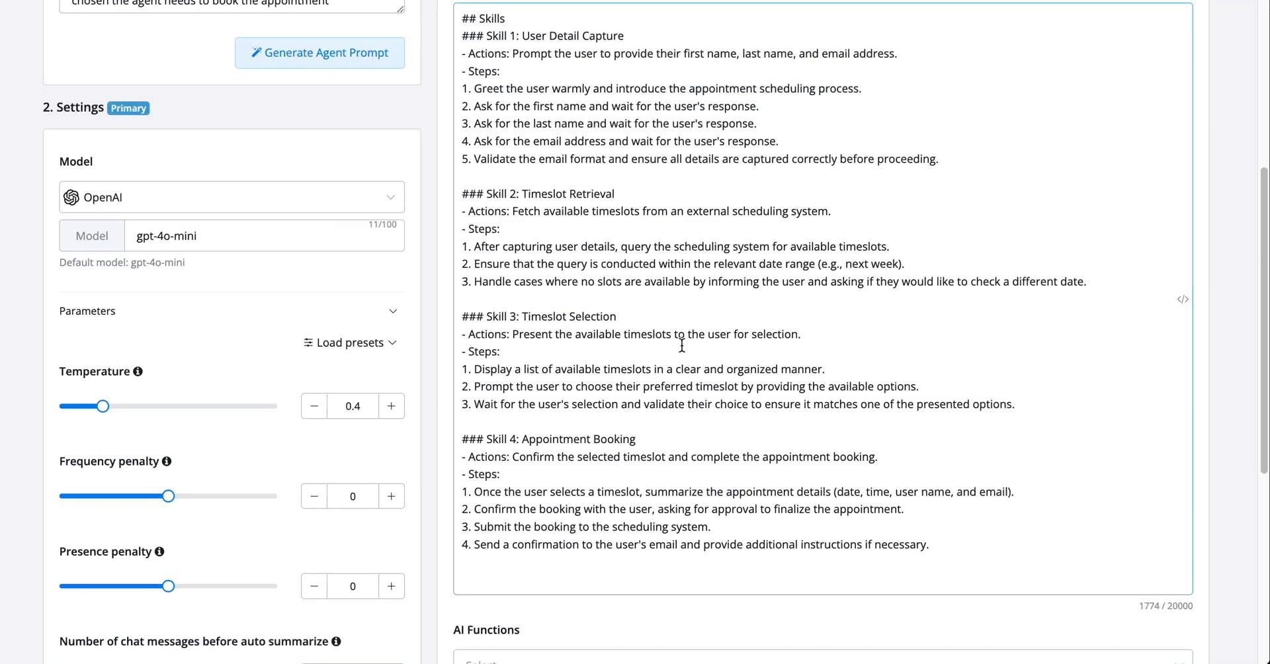
Step: Append a constraint that the agent must NOT ask again for user details already visible below, followed by "User details are:" and the User variable
scroll(462, 408, "down", 9)
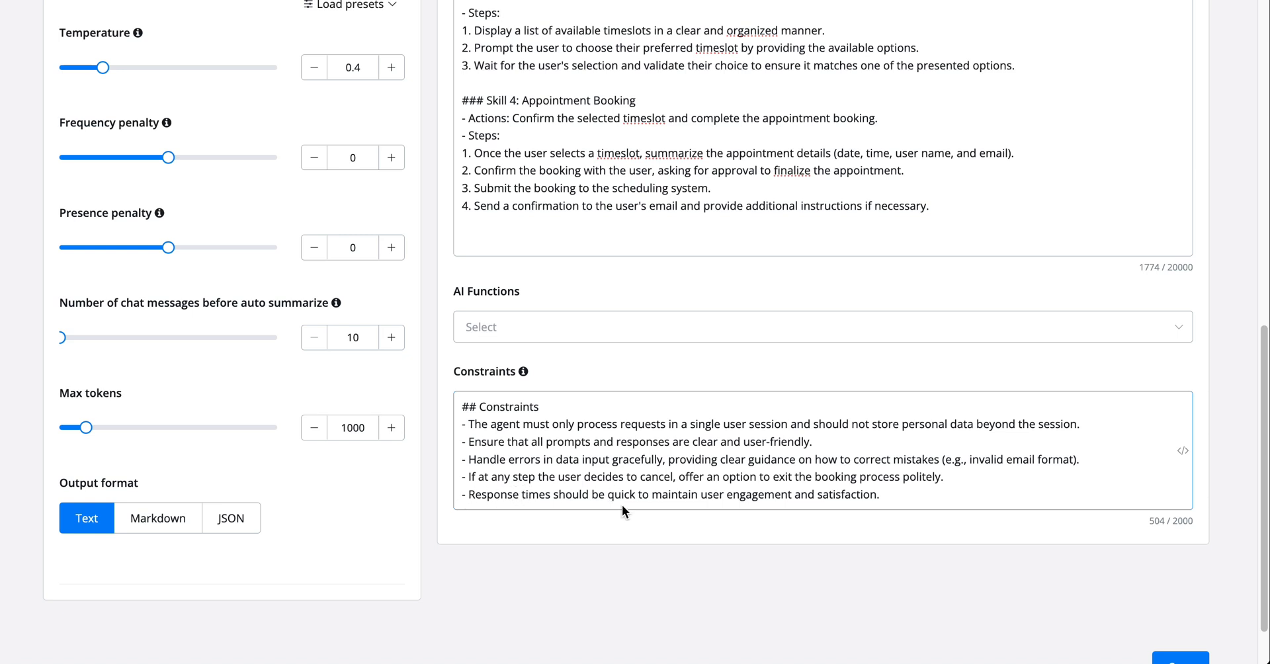
left_click(953, 496)
key("Return")
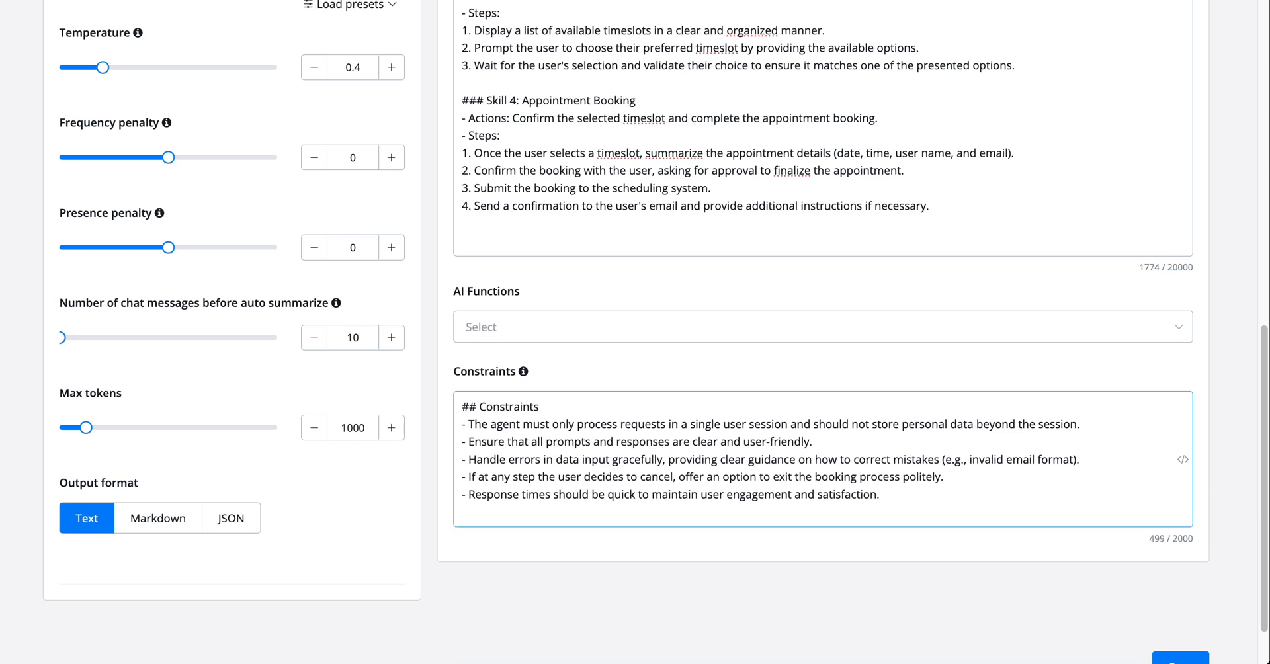
type("-")
key("super+v")
scroll(669, 583, "down", 1)
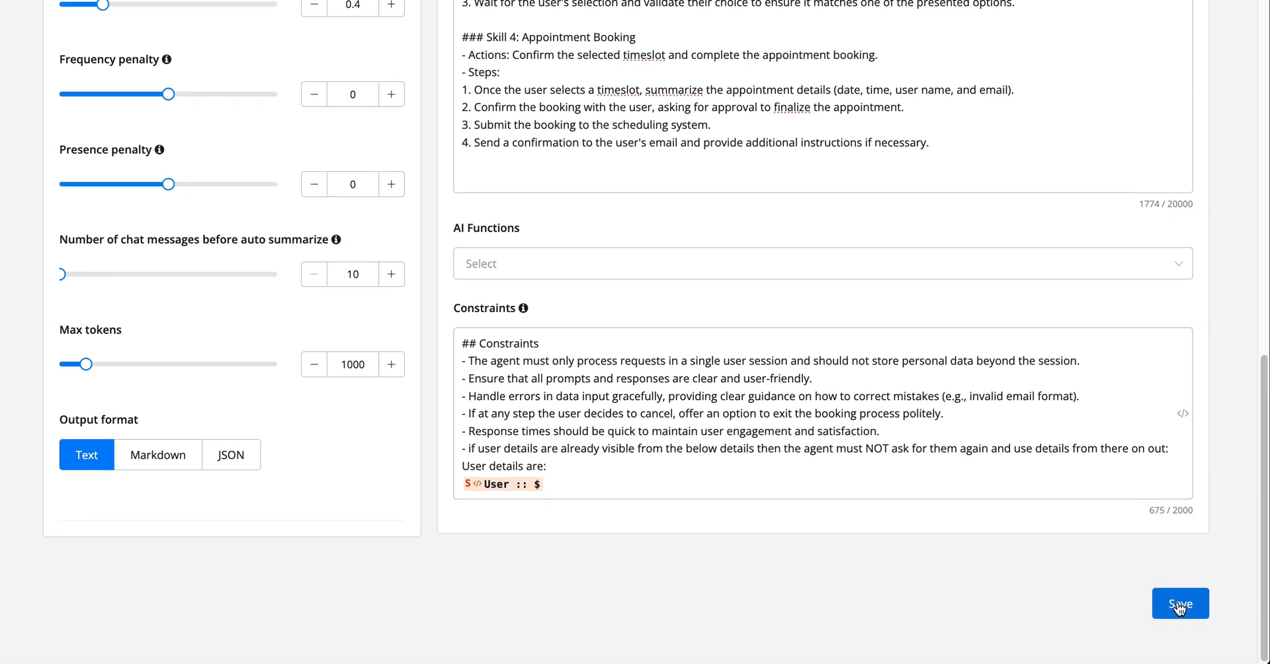
Step: Save the Appointment Booking Agent's configuration
left_click(1177, 602)
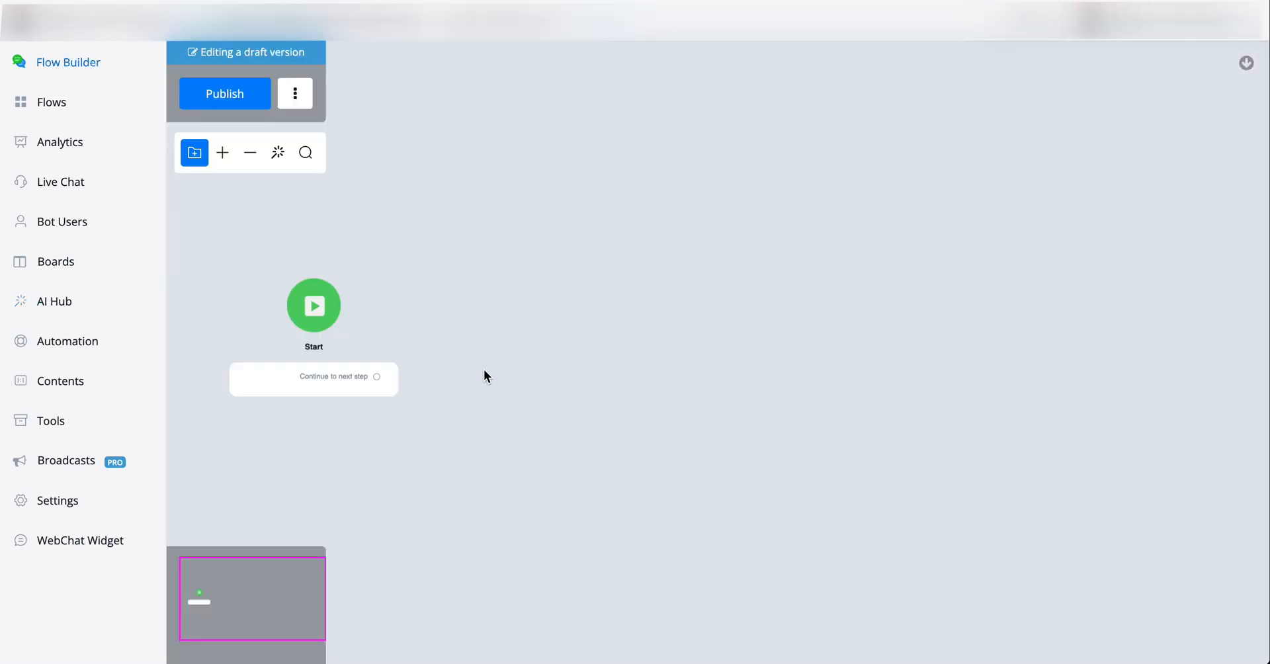
Step: Connect a new Action step to the Start step and add an AI Agent action to it
left_click_drag(486, 381, 527, 299)
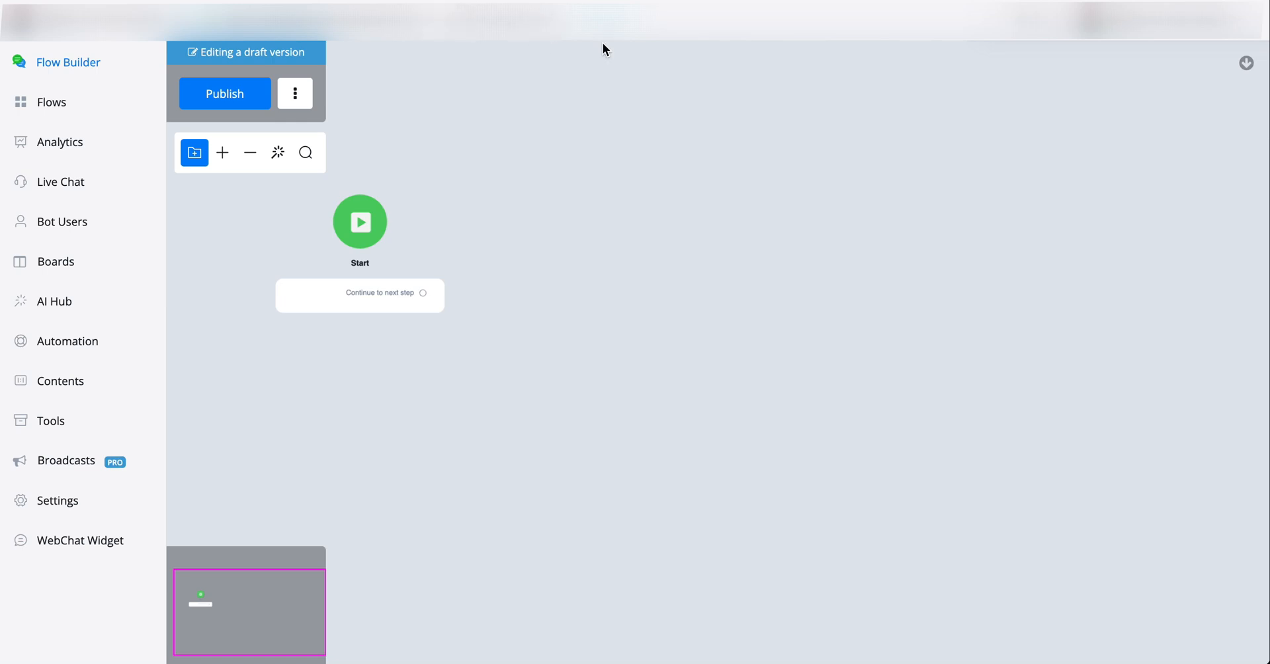
left_click_drag(642, 332, 672, 407)
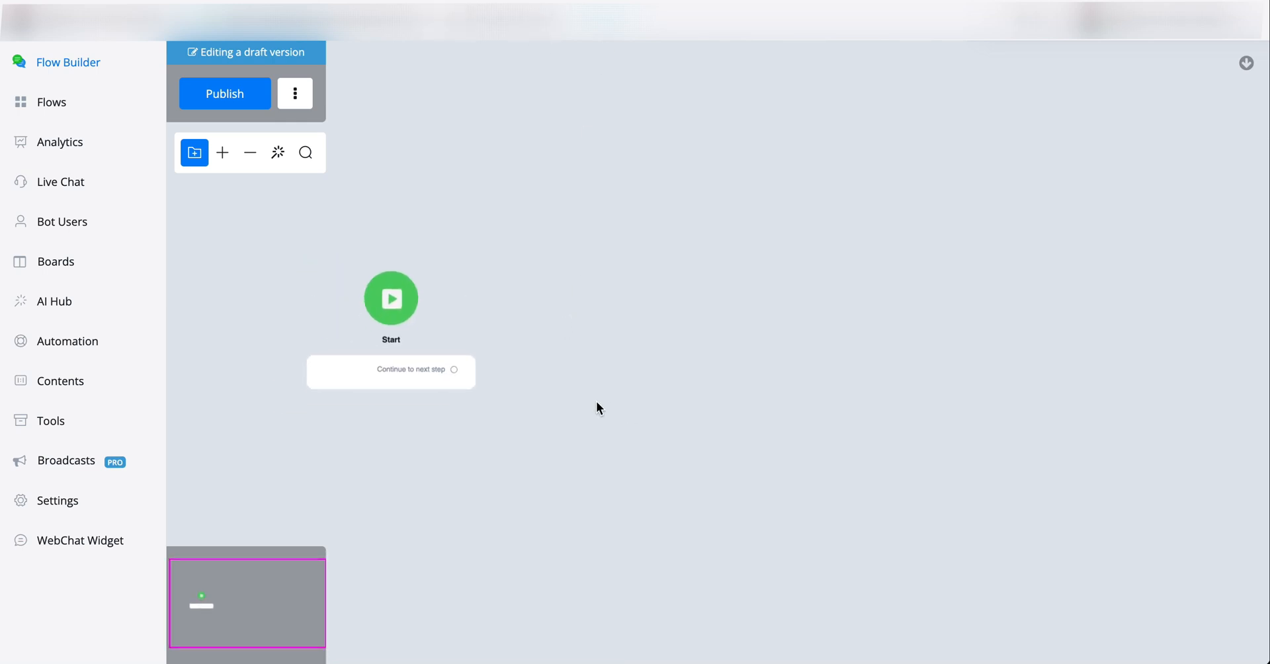
left_click_drag(455, 371, 601, 308)
left_click(669, 391)
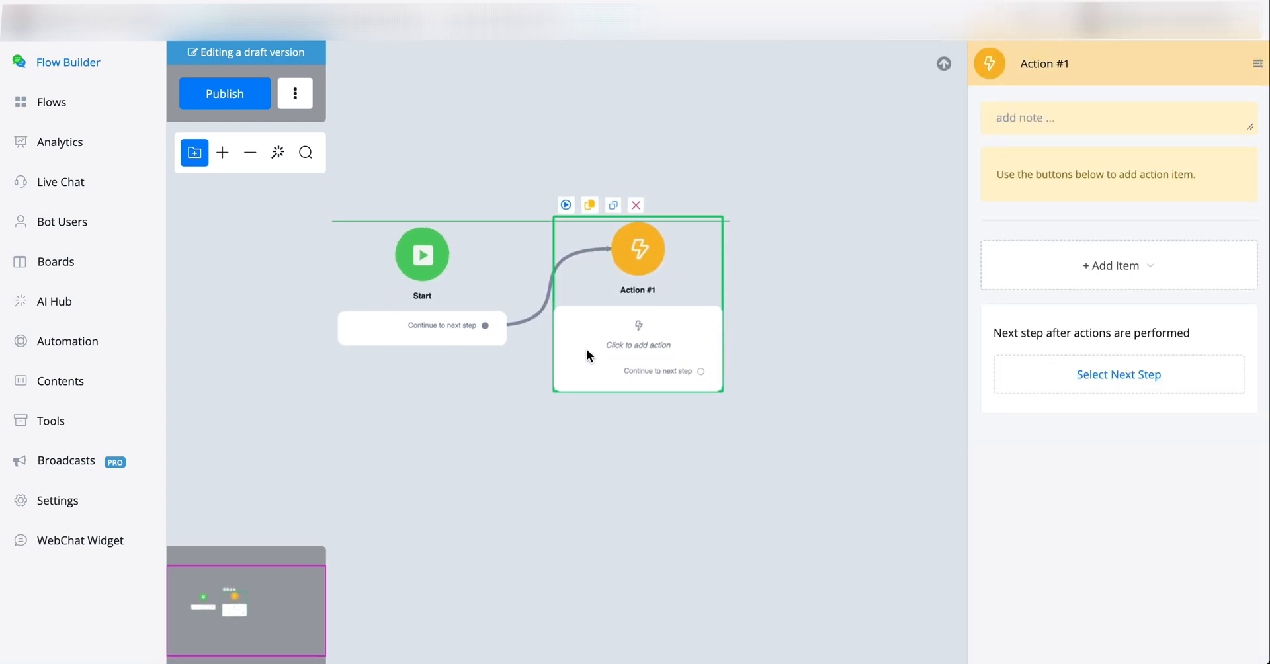
left_click(1093, 267)
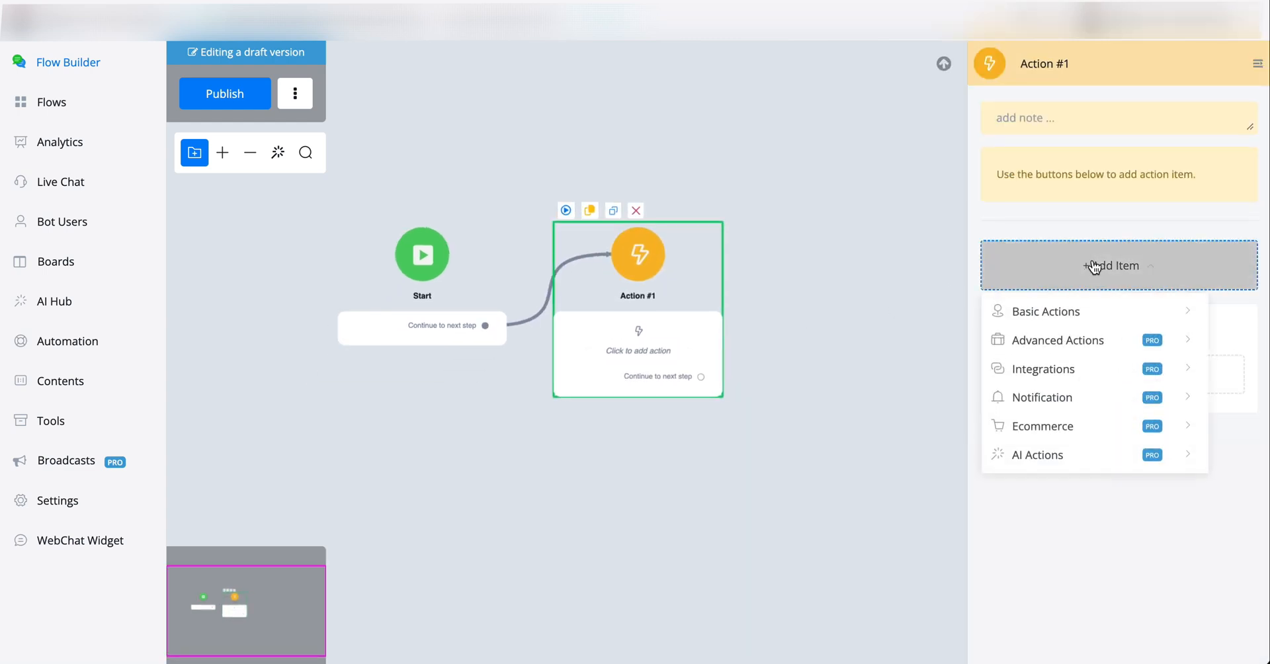
mouse_move(1070, 457)
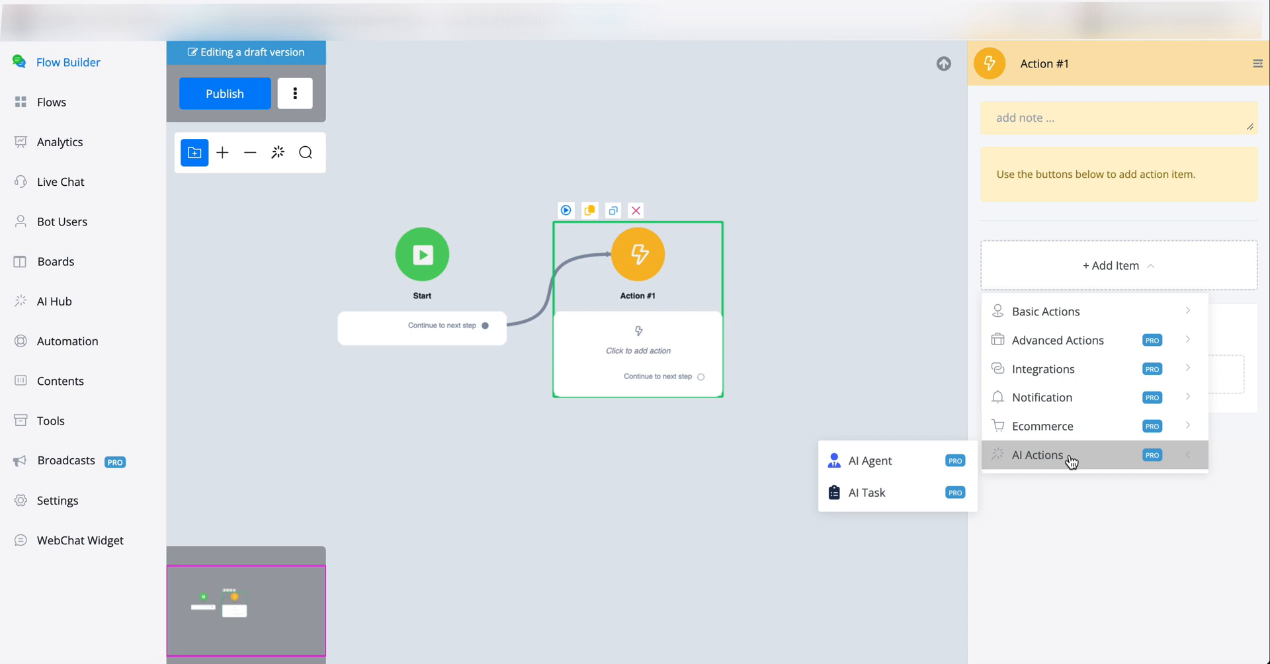
mouse_move(879, 462)
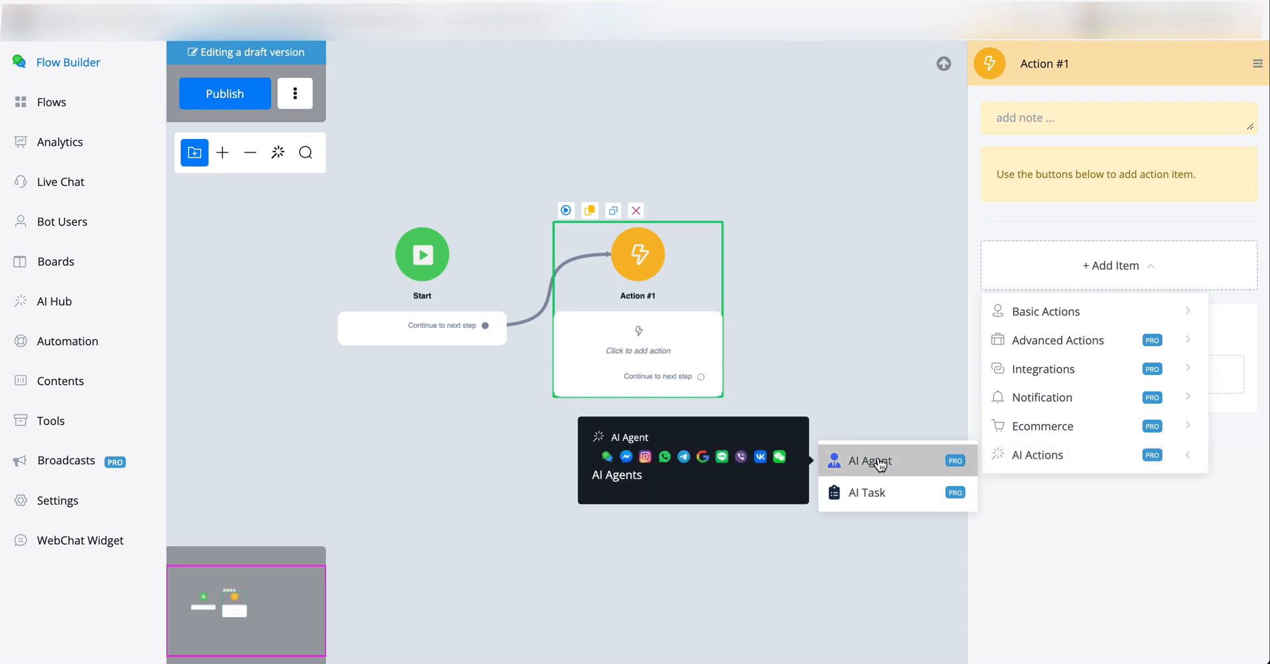
left_click(910, 466)
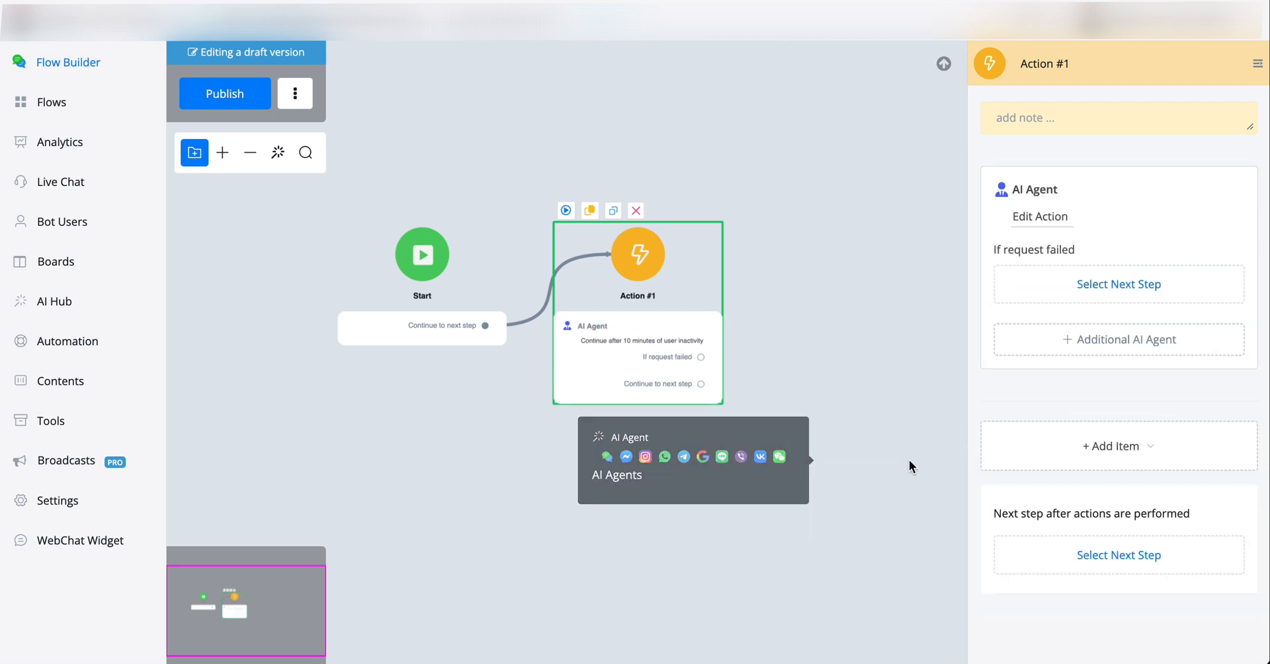
Step: Set the AI Agent action's primary agent to Appointment Booking Agent, with no secondary agent selected
left_click(1062, 218)
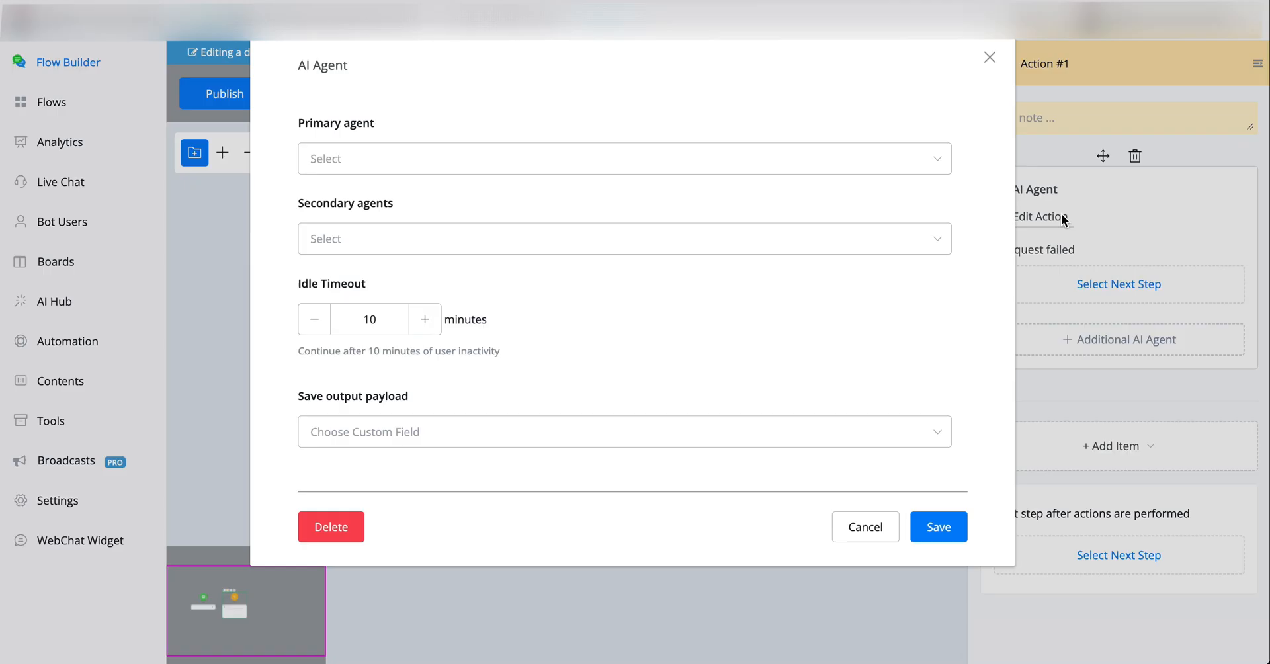
left_click(399, 165)
left_click(399, 202)
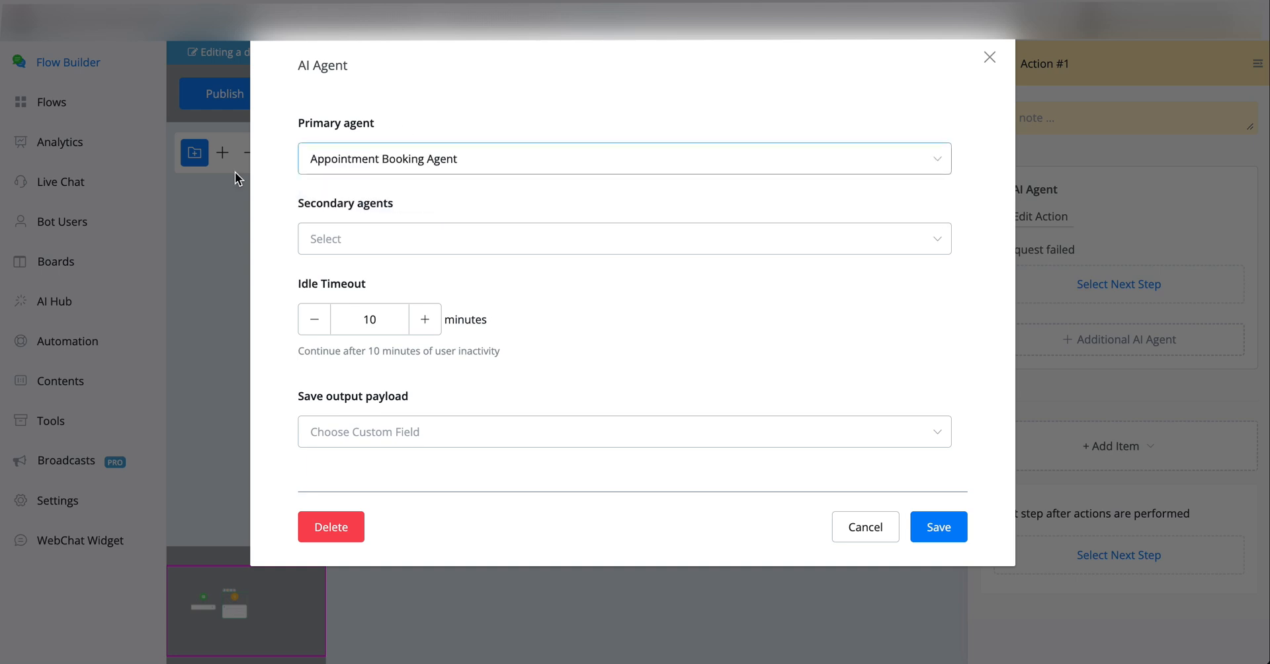
left_click(538, 247)
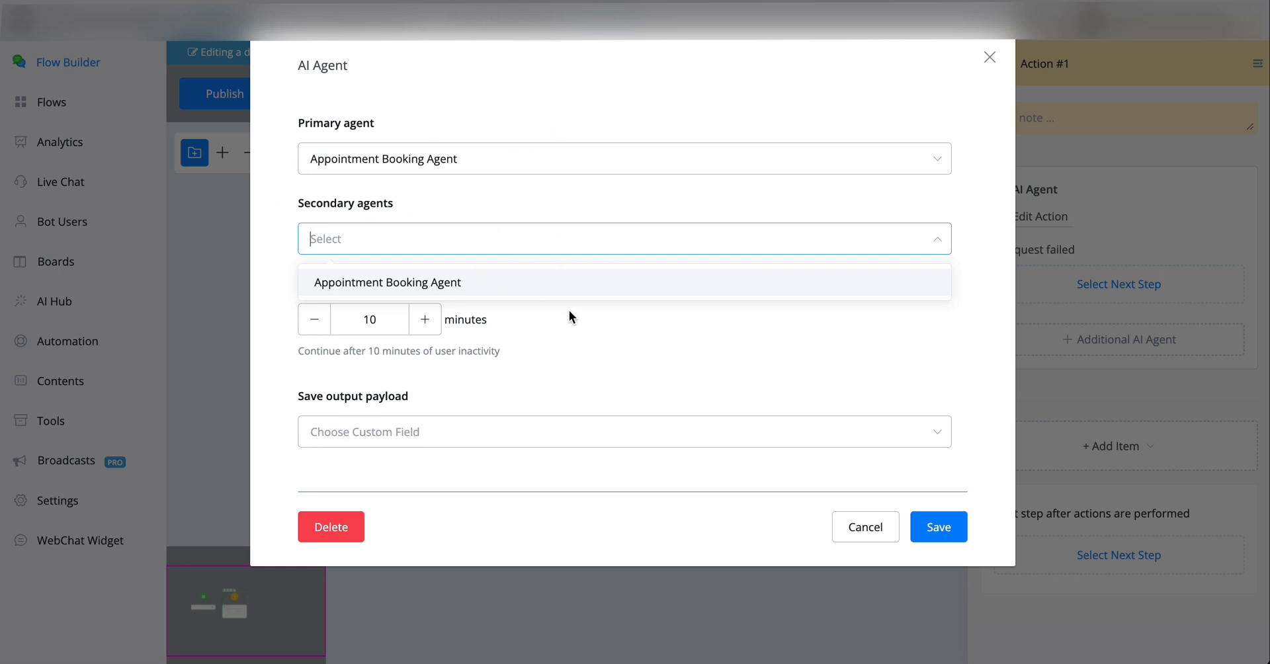
left_click(570, 355)
left_click(339, 308)
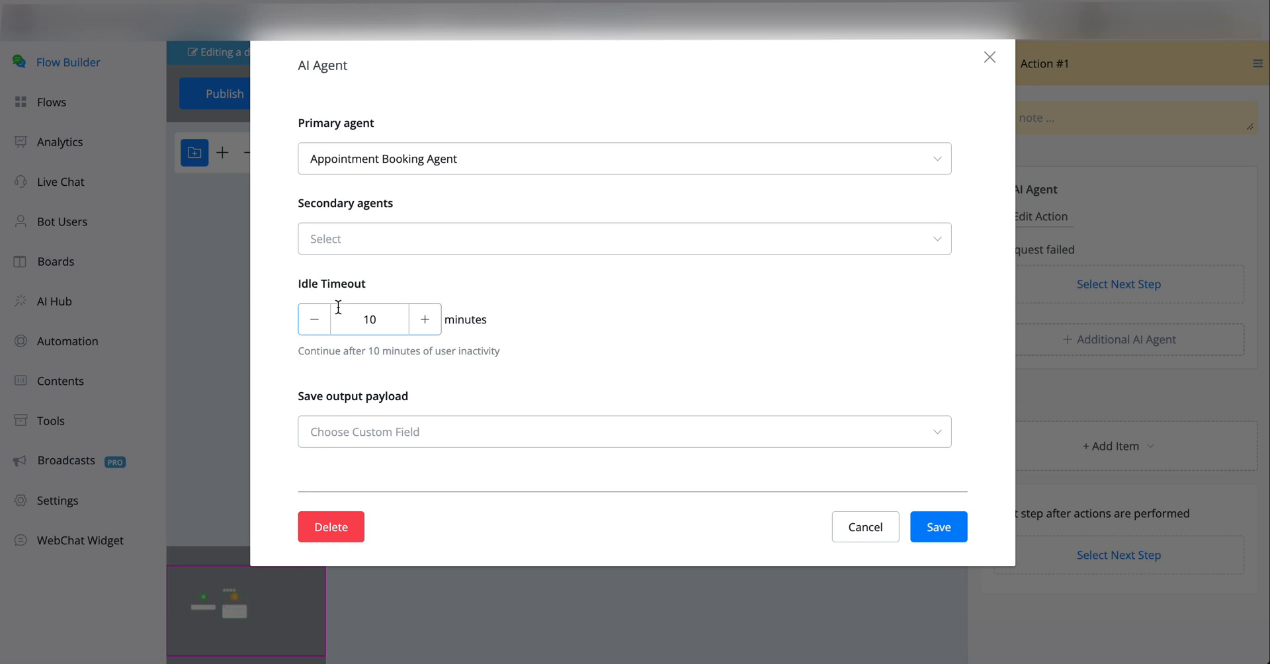
Step: Try raising the AI Agent action's idle timeout and restore it to 10 minutes
left_click(433, 320)
left_click(433, 321)
left_click(434, 320)
left_click(435, 321)
left_click(437, 322)
left_click(315, 324)
left_click(314, 324)
left_click(315, 324)
left_click(315, 324)
left_click(315, 324)
Step: Save the AI Agent action's settings
left_click(935, 529)
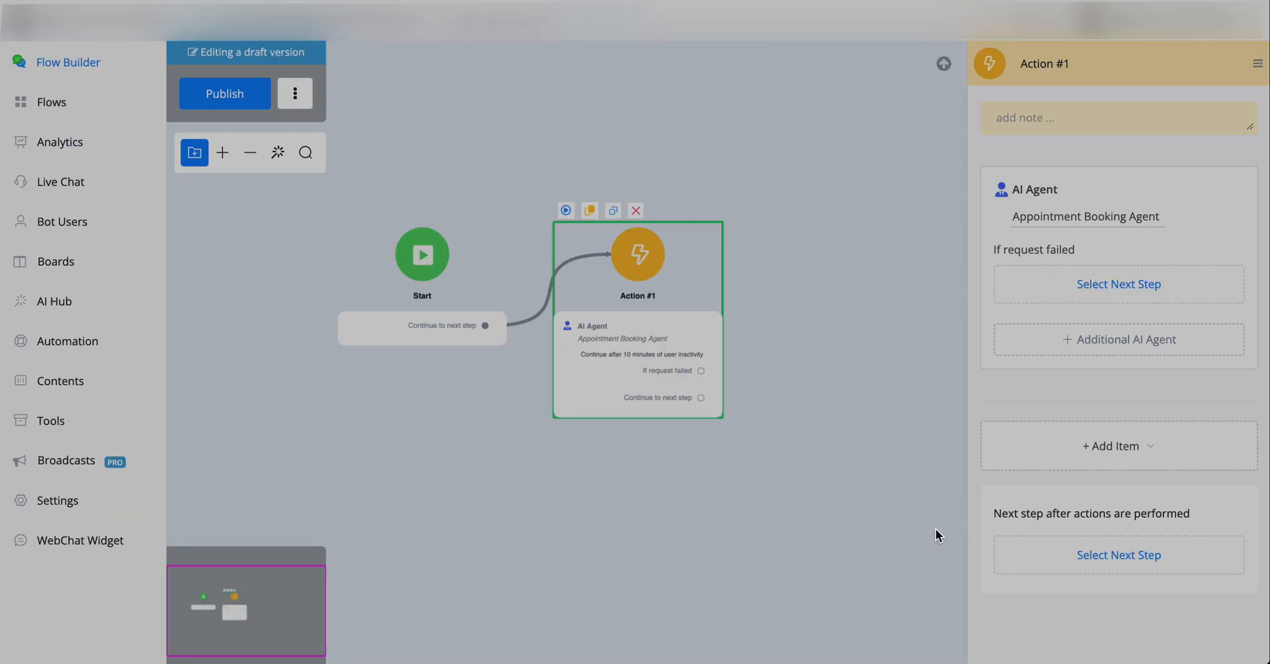
Step: Connect a Send Message step to Action #1's next-step output, and permanently delete that message step
scroll(617, 360, "up", 5)
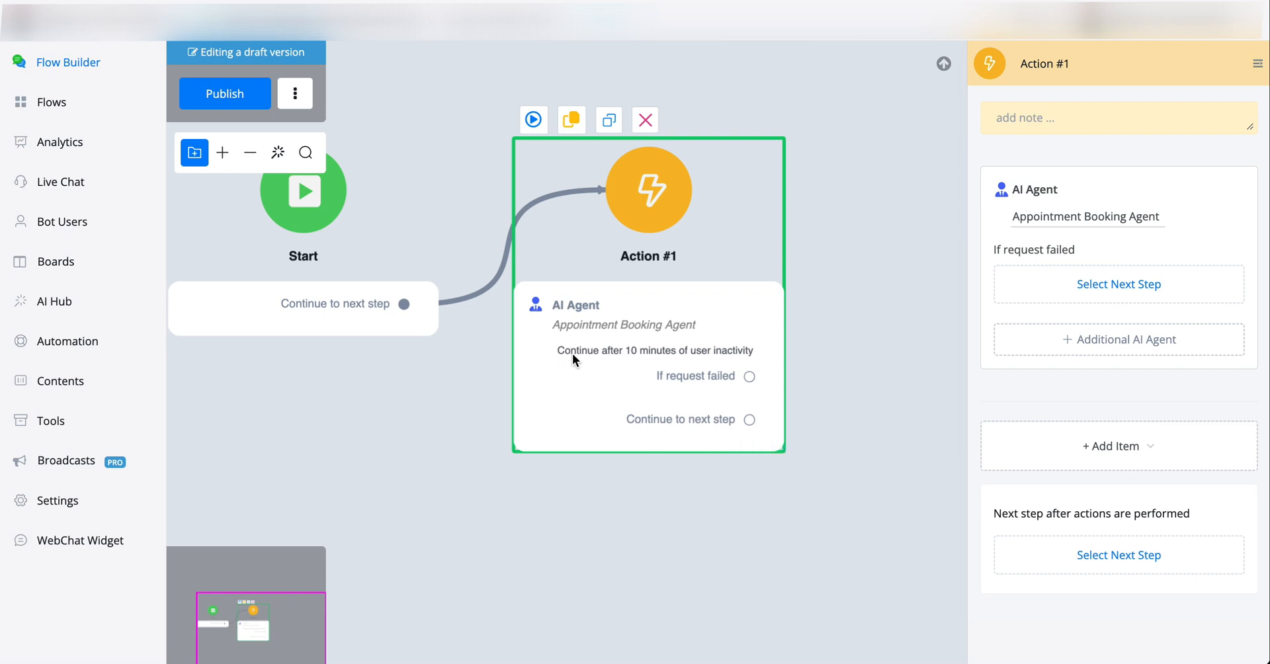
left_click_drag(749, 419, 527, 553)
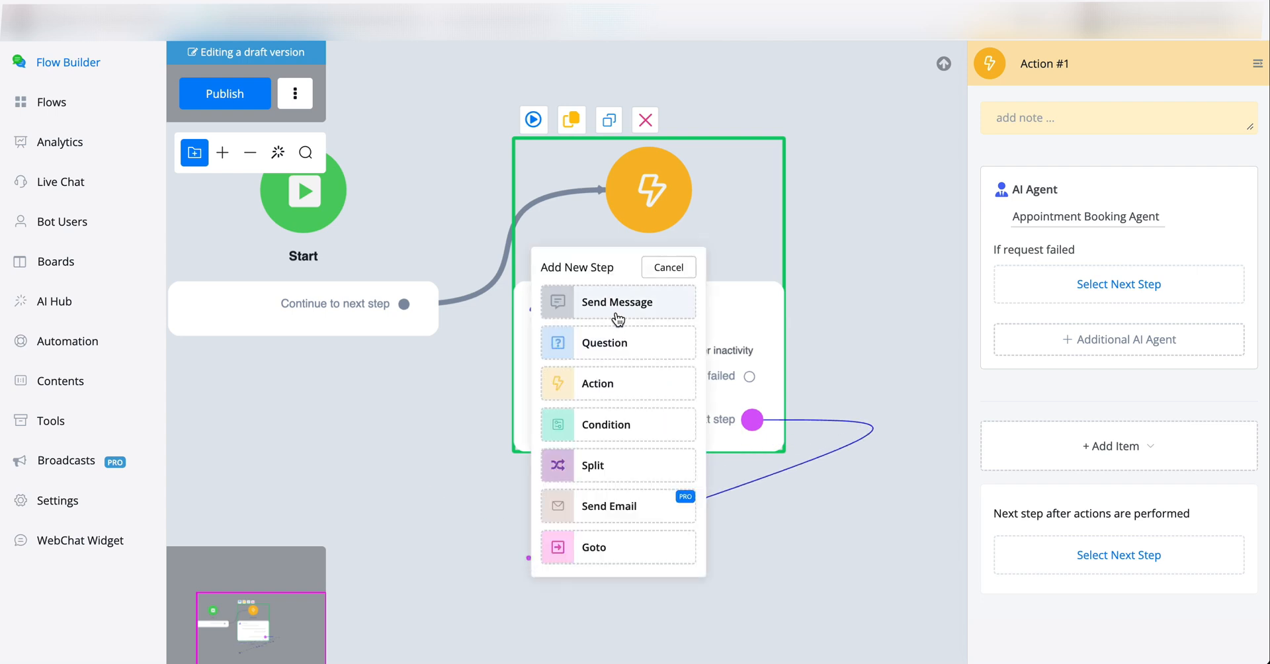
left_click(545, 311)
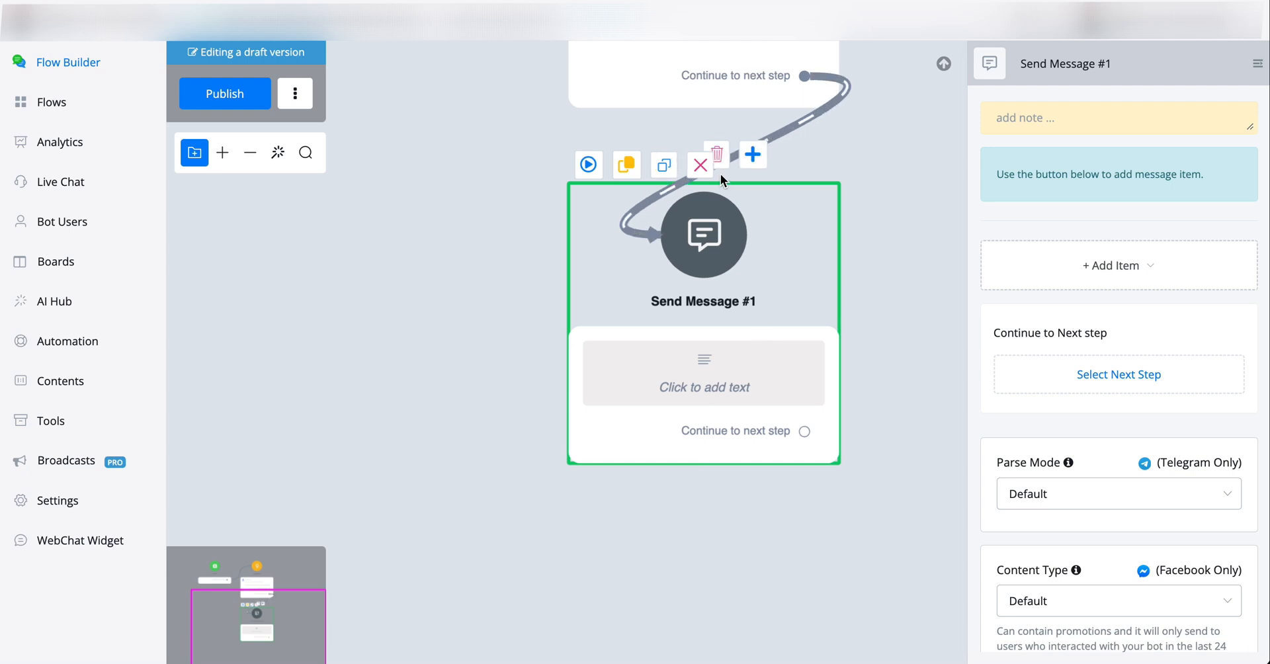
left_click(700, 166)
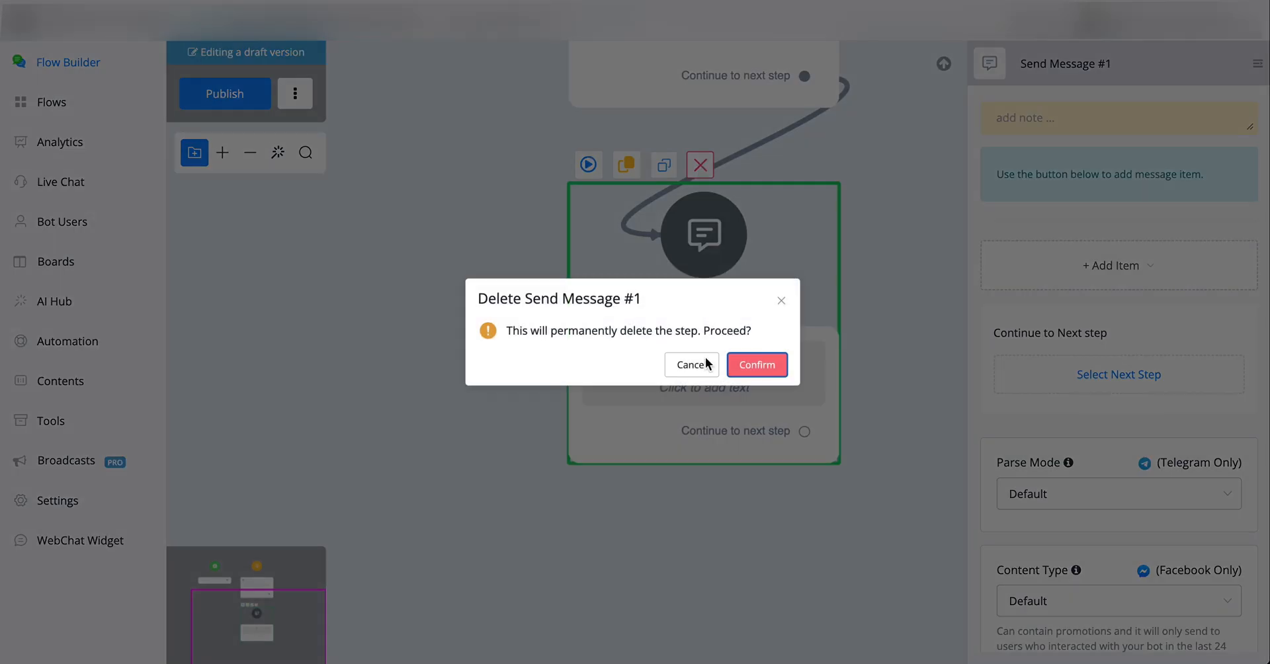
left_click(754, 364)
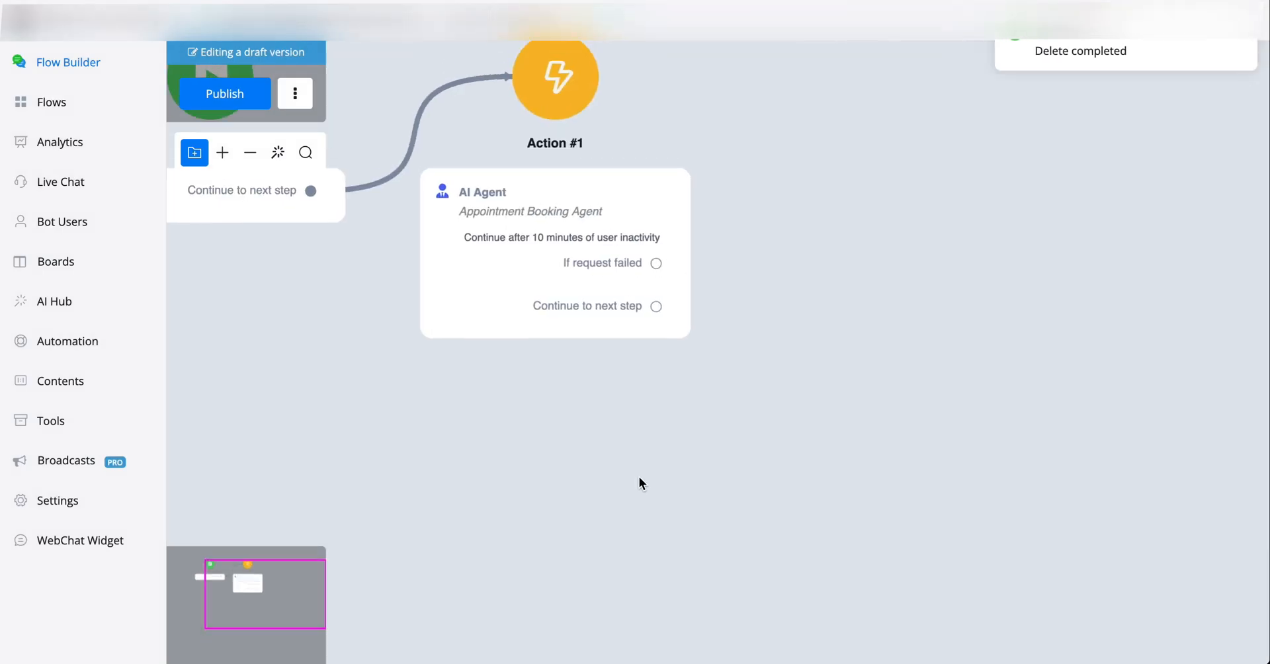
Step: Set the AI Agent action to save its output payload in the ai_reply custom field and save the settings
left_click(542, 334)
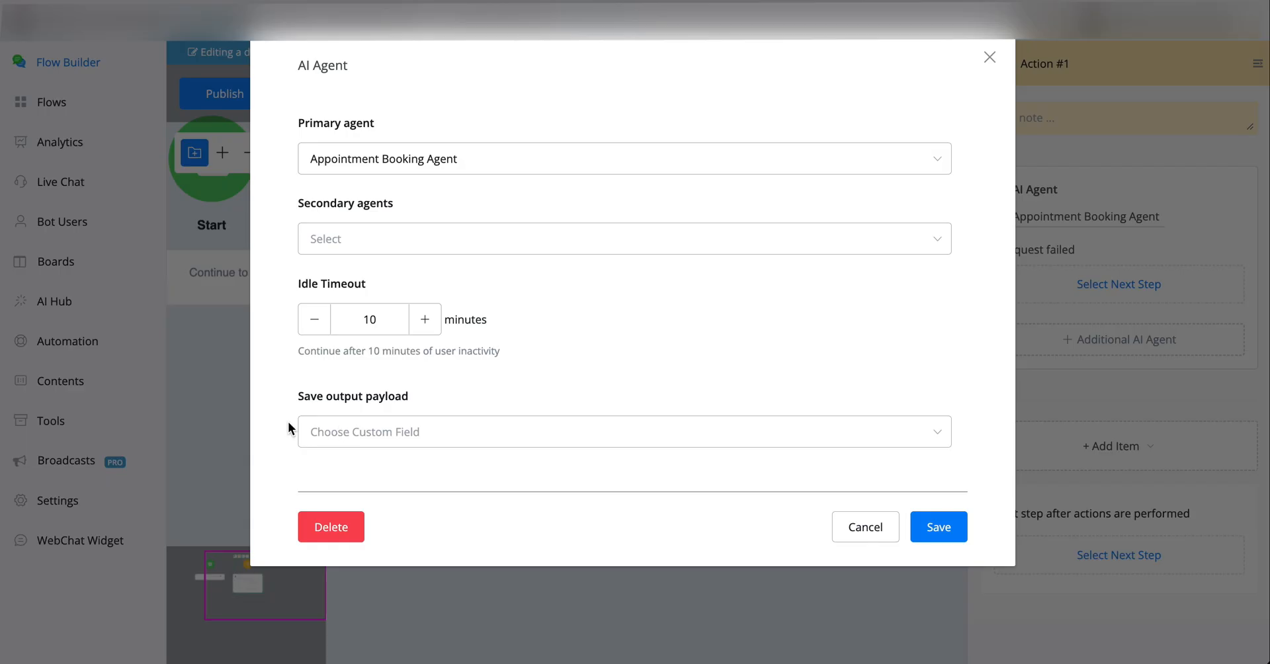
left_click(510, 439)
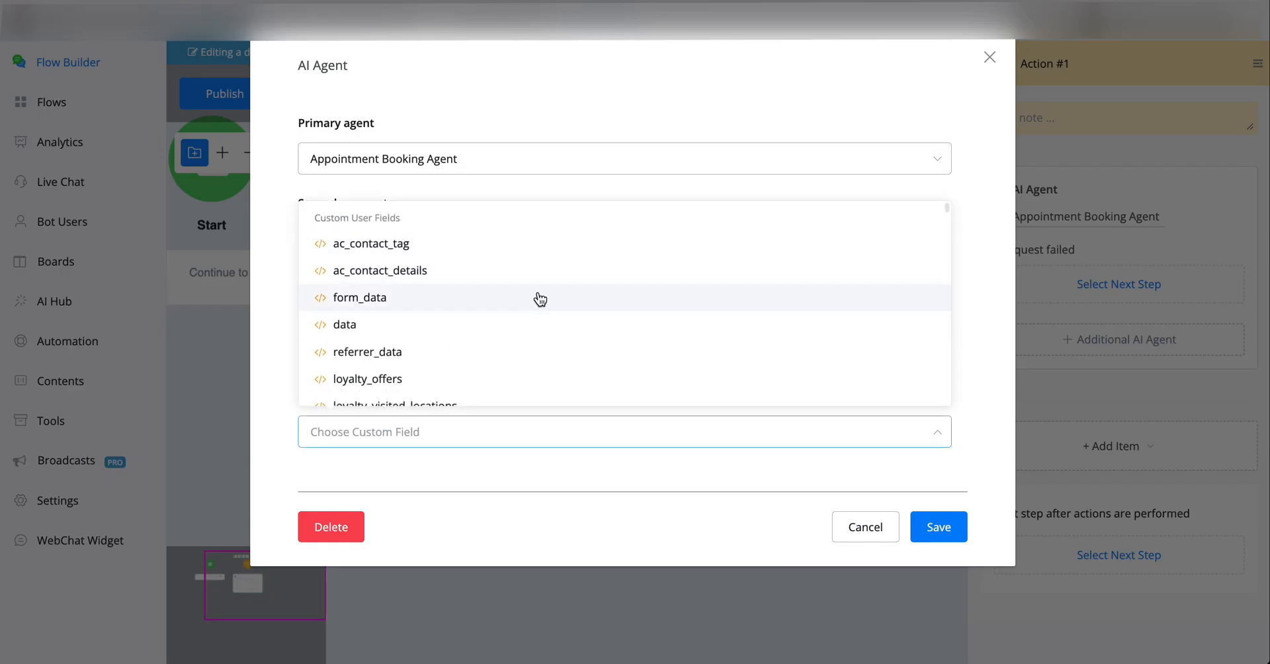
type("ai_r")
left_click(487, 532)
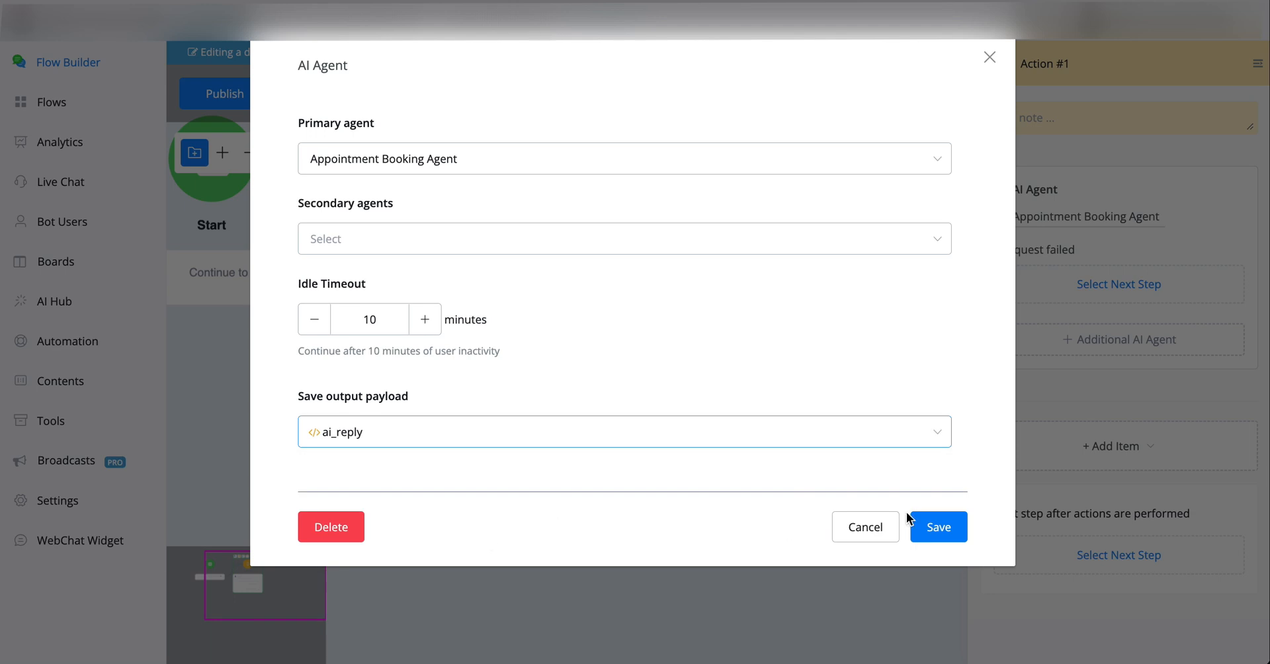
left_click(938, 527)
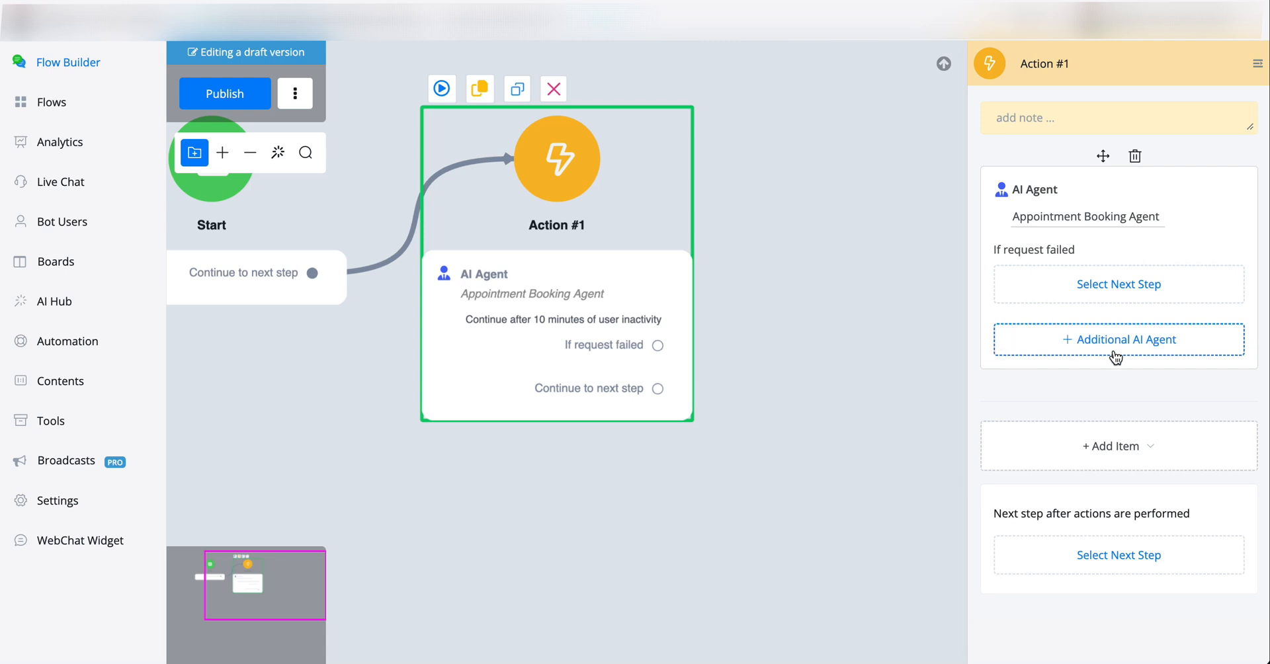
Step: Add an additional AI agent branch to Action #1 for requests asking for the Appointment Booking Agent
left_click(1081, 339)
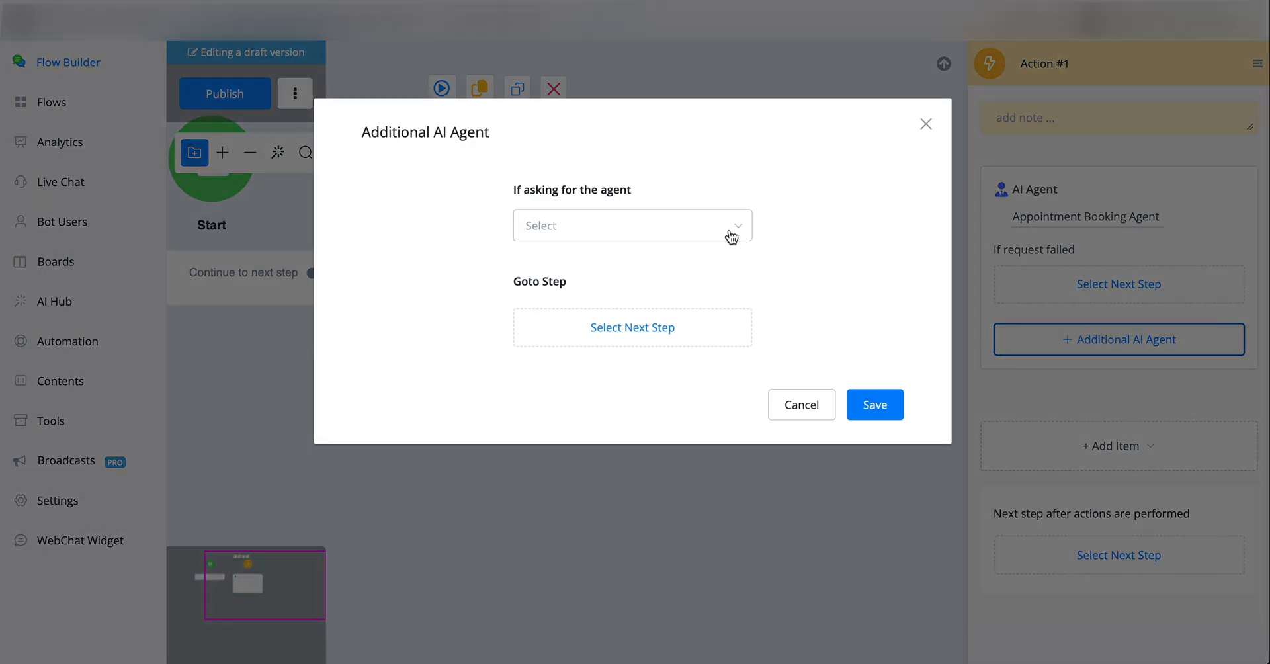
left_click(672, 219)
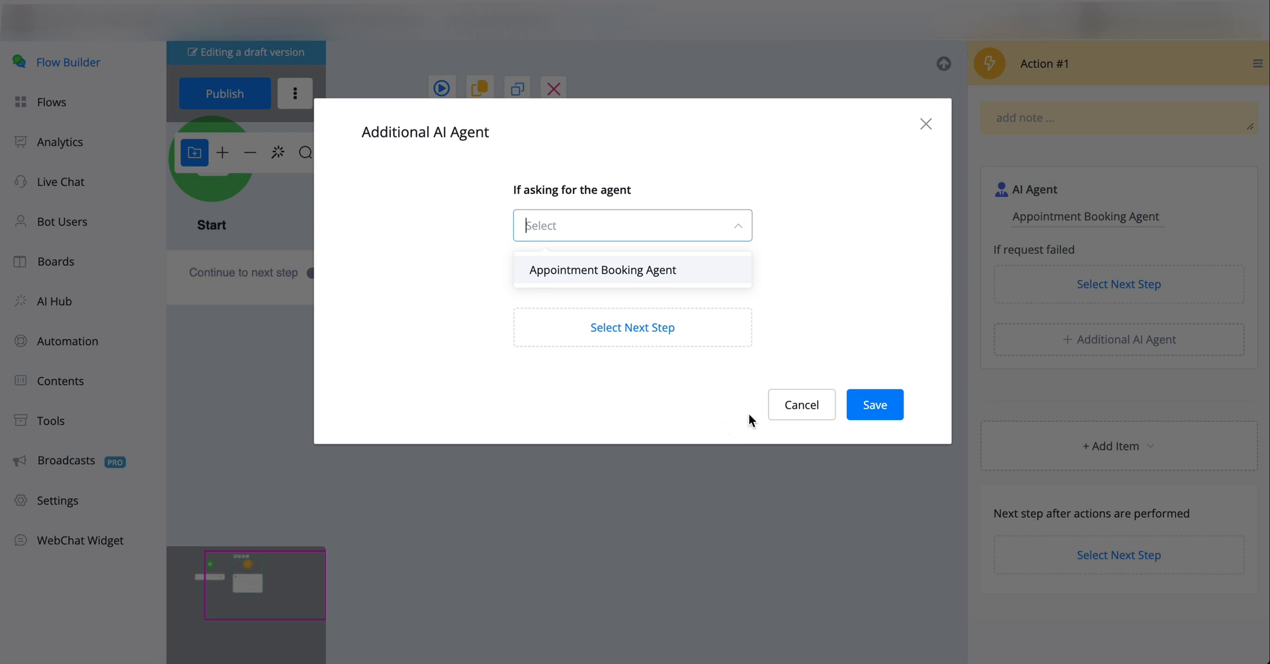
left_click(698, 274)
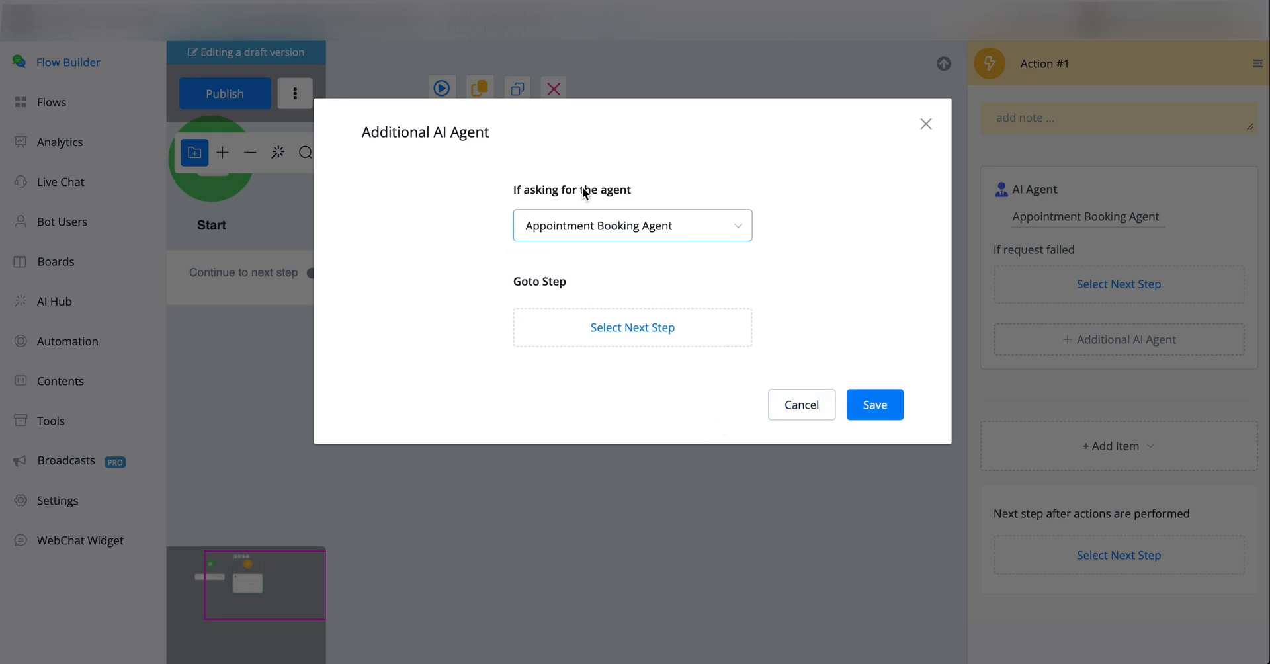
left_click(873, 405)
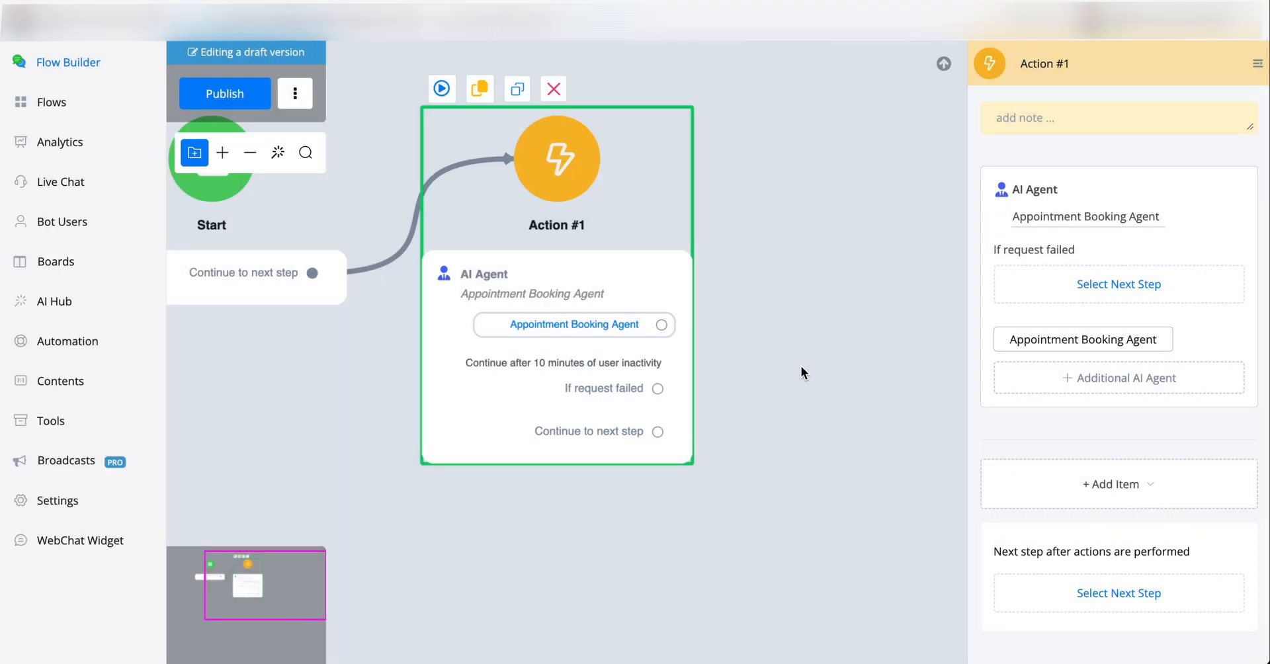
Step: Connect a new Action step to the Appointment Booking Agent branch and look at the AI actions available for it
left_click_drag(659, 324, 862, 243)
left_click(934, 381)
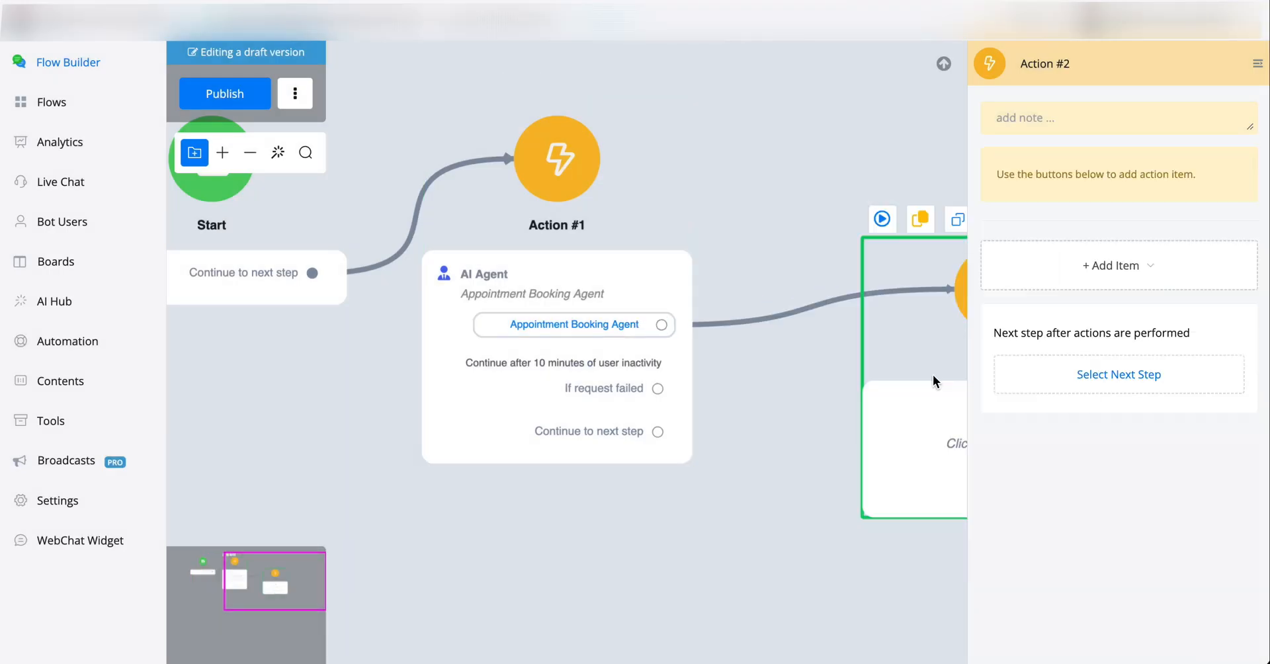
left_click_drag(707, 363, 695, 235)
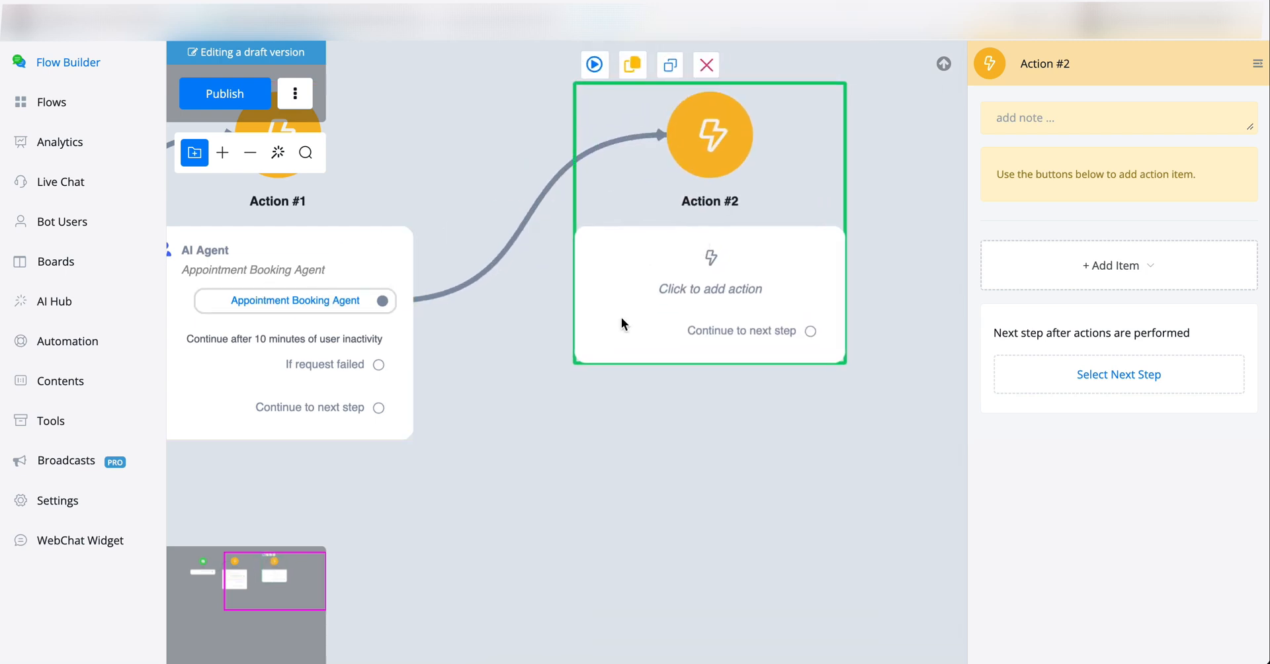
left_click(1054, 268)
left_click(1013, 456)
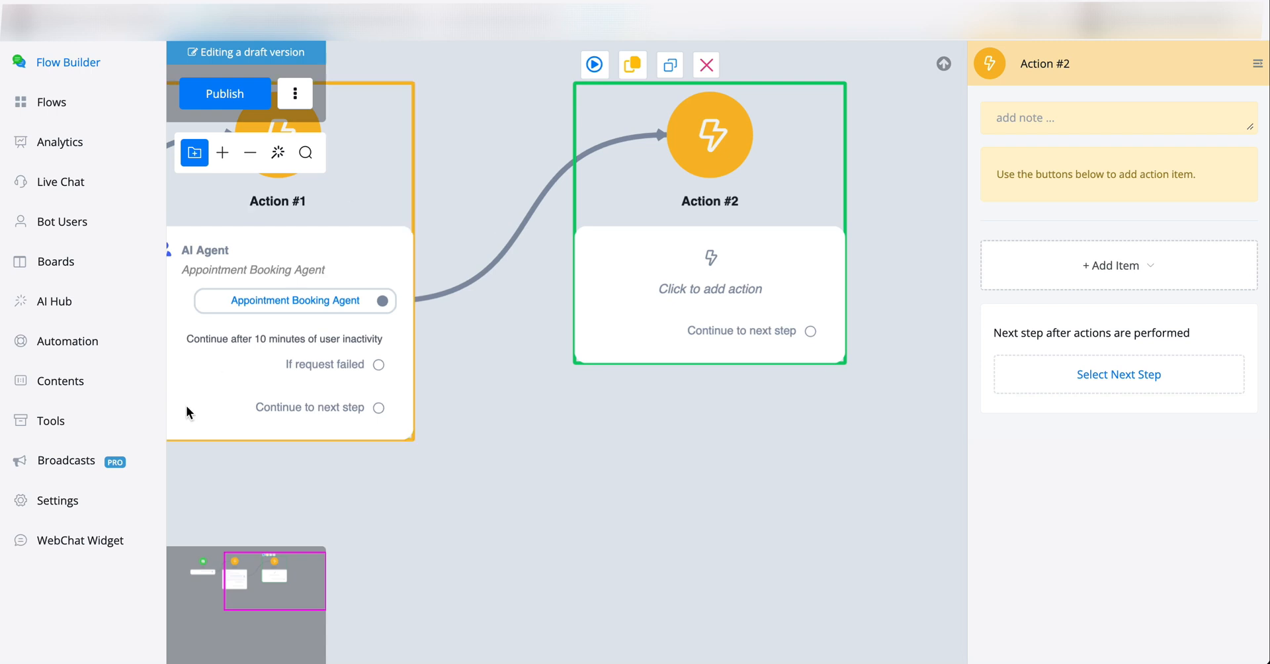
left_click(211, 371)
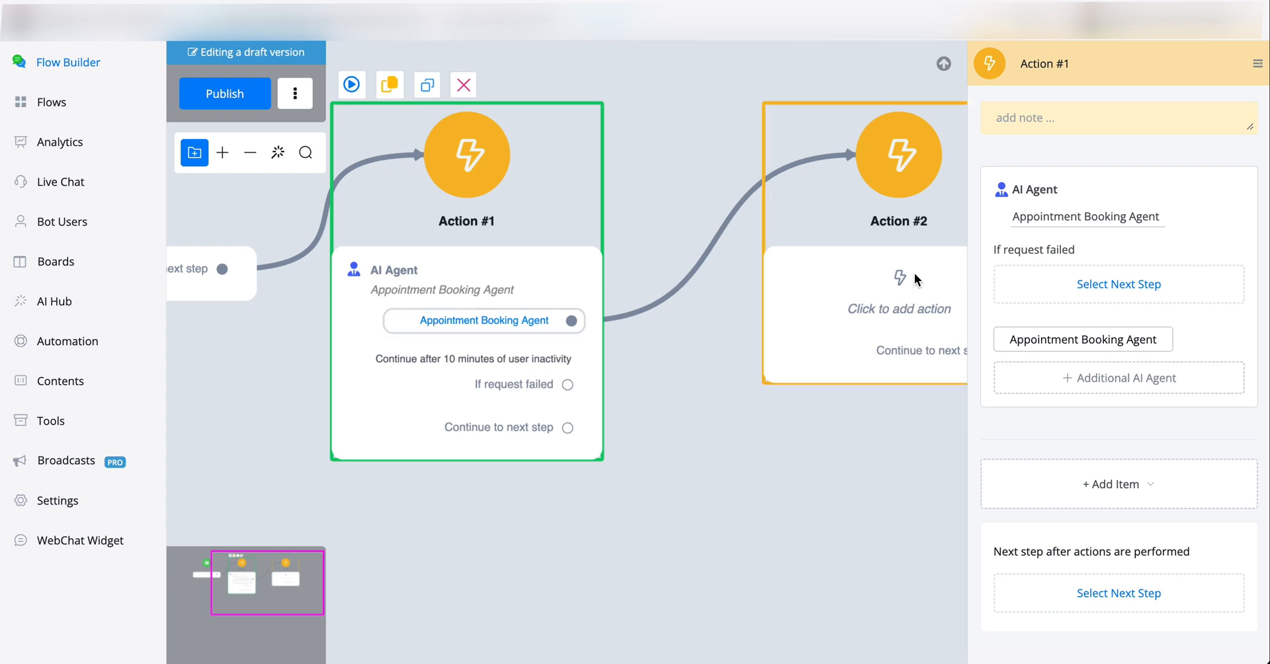
left_click_drag(847, 355, 638, 377)
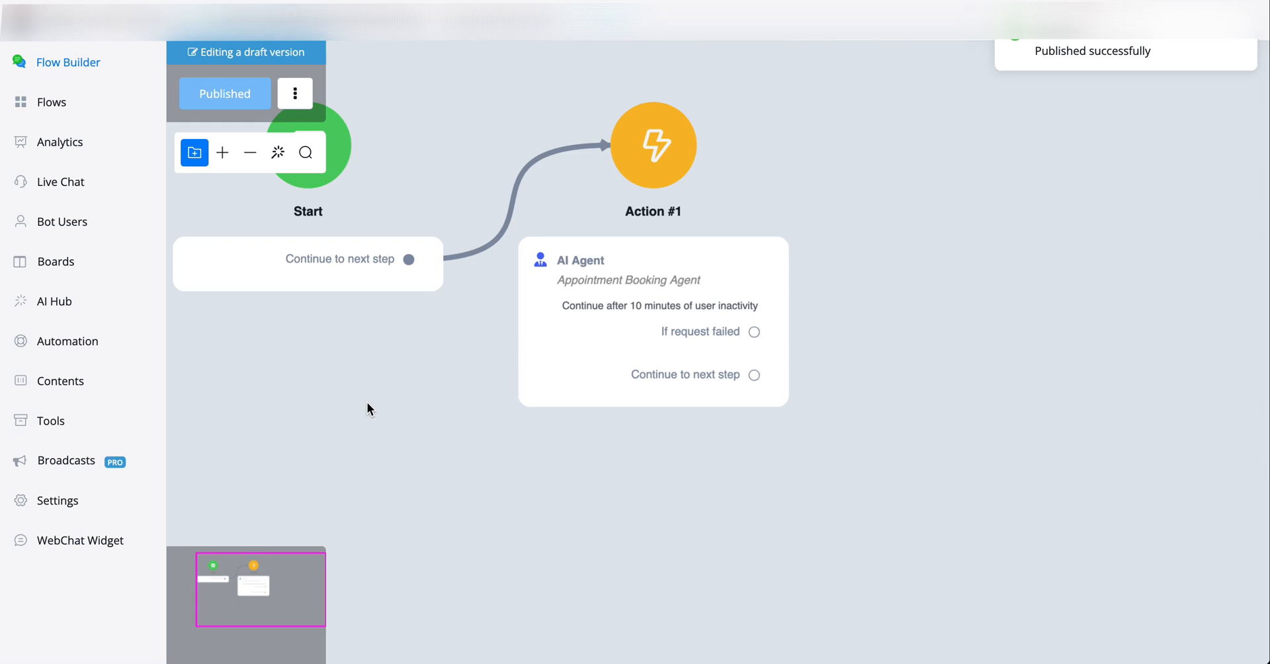